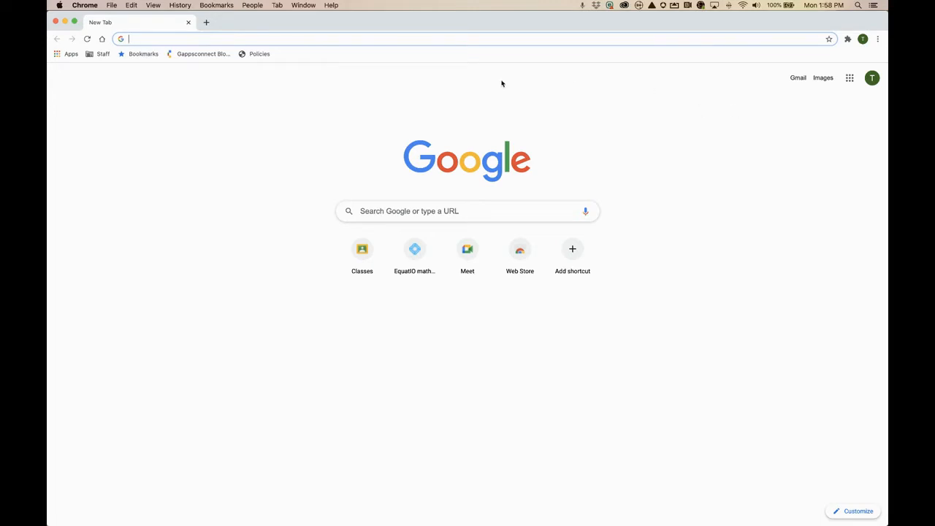
# Create a new blank Google Sheets spreadsheet by going to the address sheets.new
pyautogui.click(851, 78)
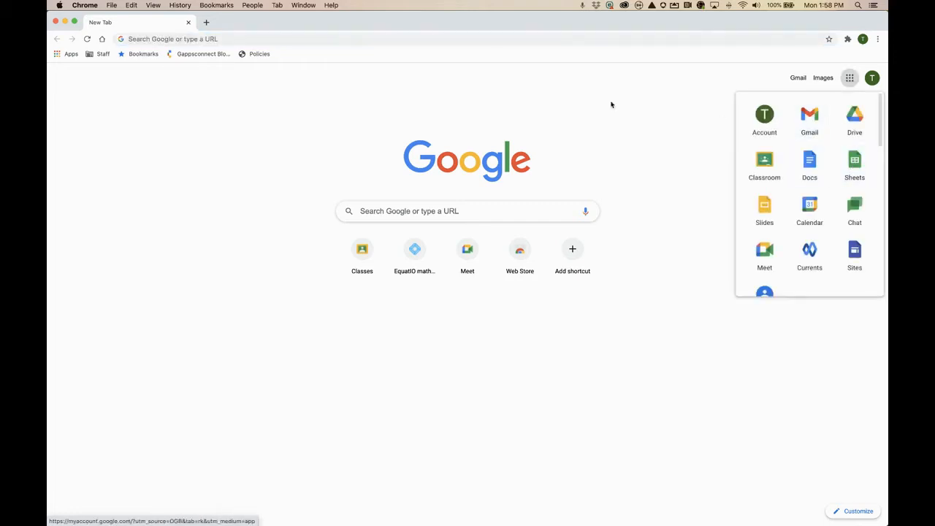
pyautogui.click(252, 42)
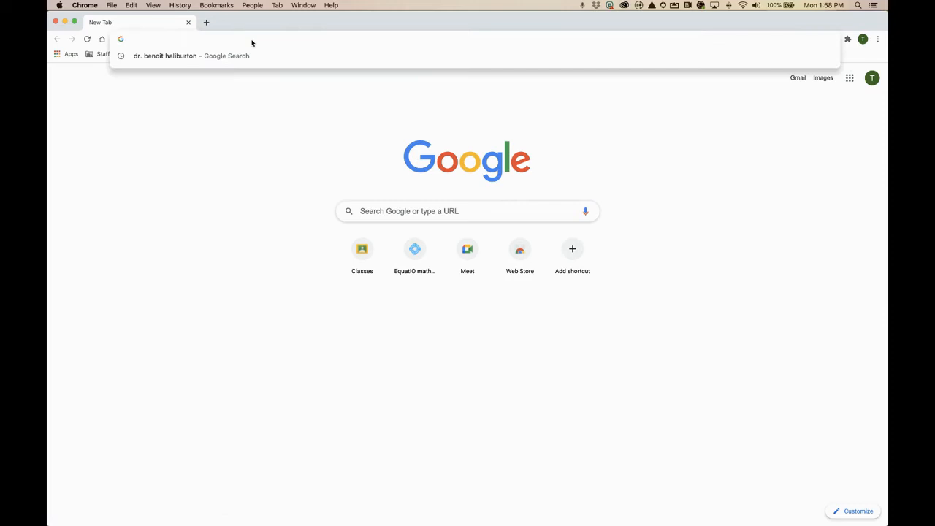
pyautogui.write('sheets.new')
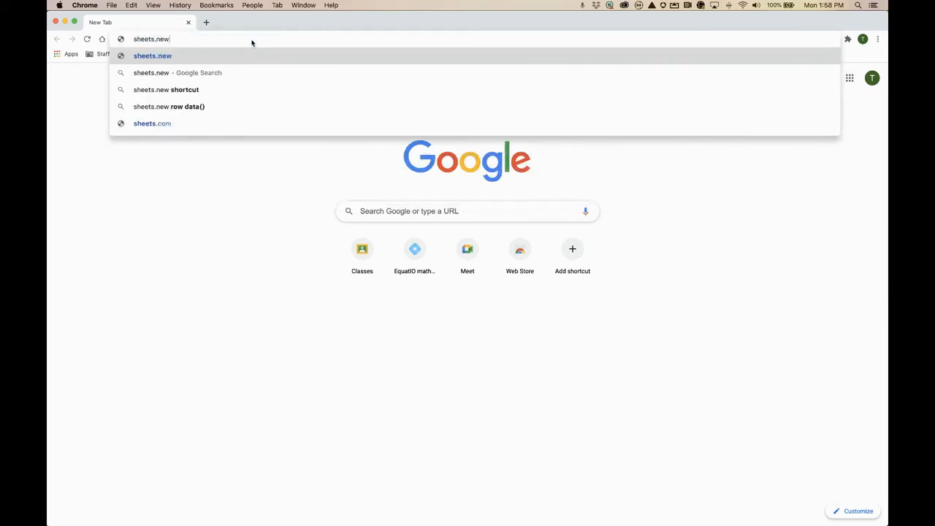
pyautogui.press('Return')
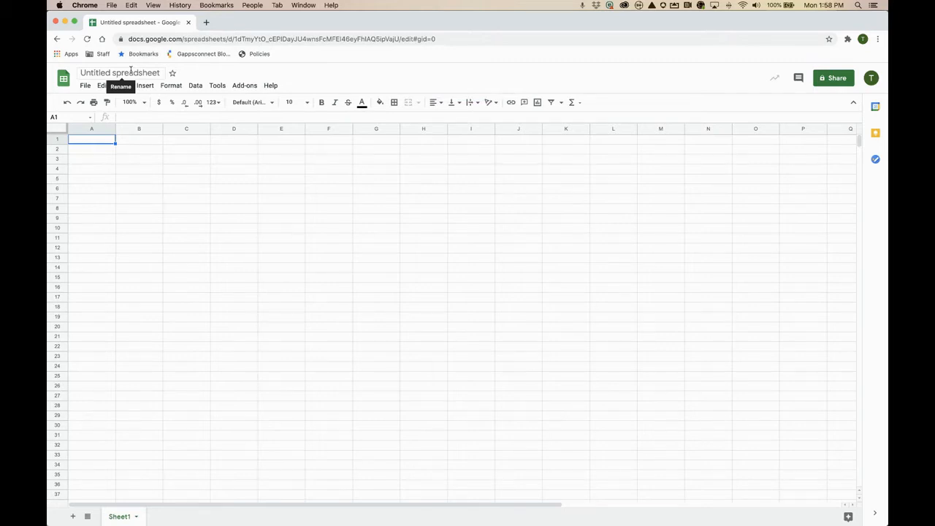
# Rename the untitled spreadsheet as "My Balanced Budget"
pyautogui.click(131, 70)
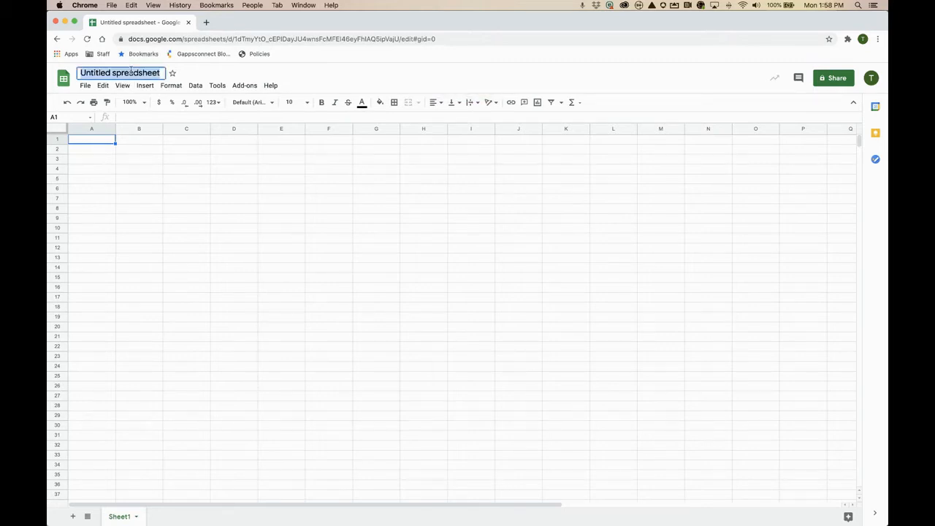
pyautogui.write('My Balance')
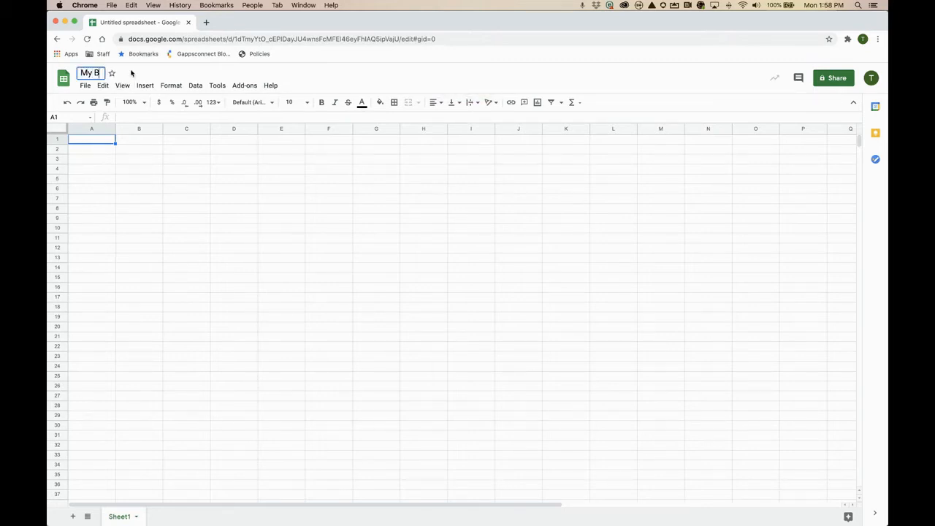
pyautogui.write('dBudg')
pyautogui.press('BackSpace')
pyautogui.press('BackSpace')
pyautogui.press('BackSpace')
pyautogui.press('BackSpace')
pyautogui.write('Budget')
pyautogui.press('Return')
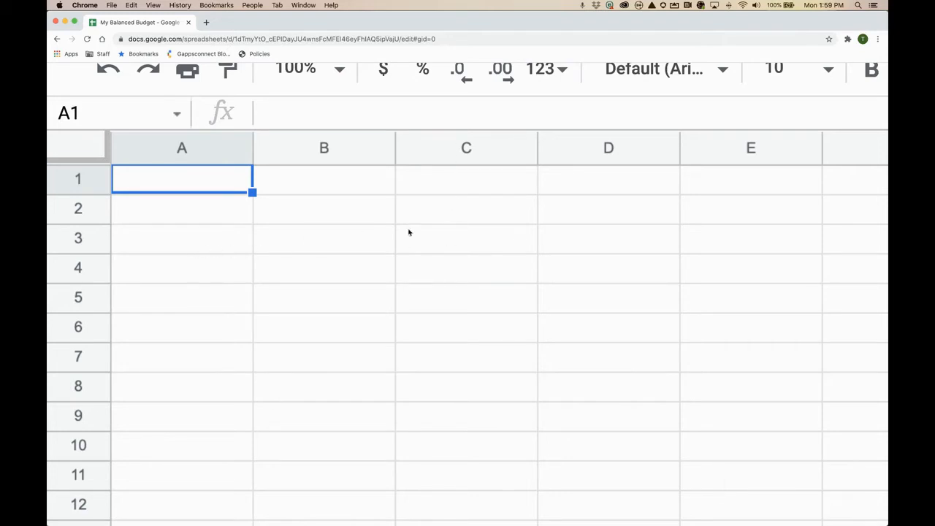
# Select various cells, including C3, D7, A10 and A5, to examine how the cell reference follows column and row
pyautogui.click(472, 238)
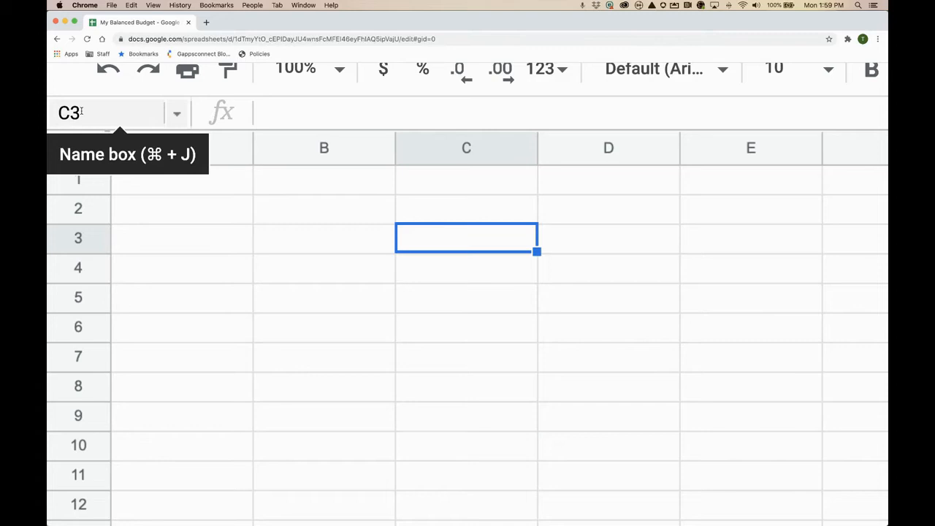
pyautogui.click(633, 358)
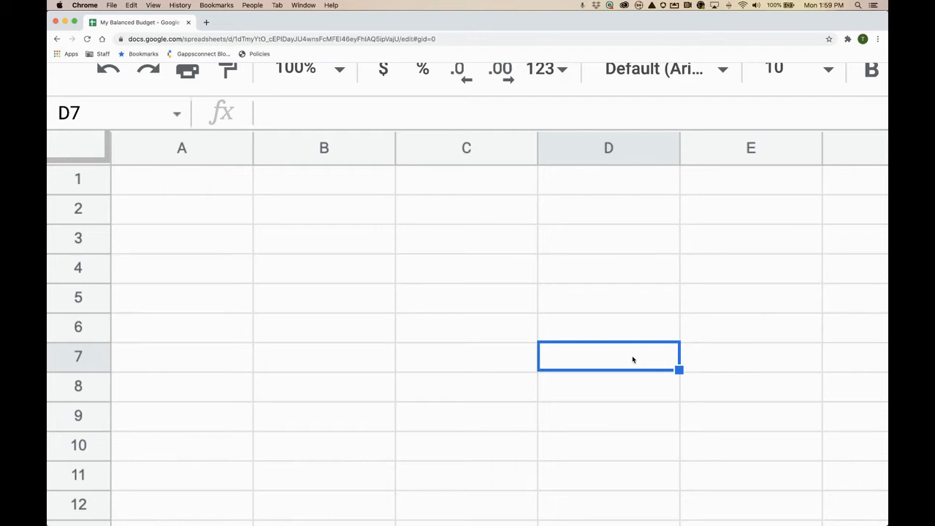
pyautogui.click(220, 452)
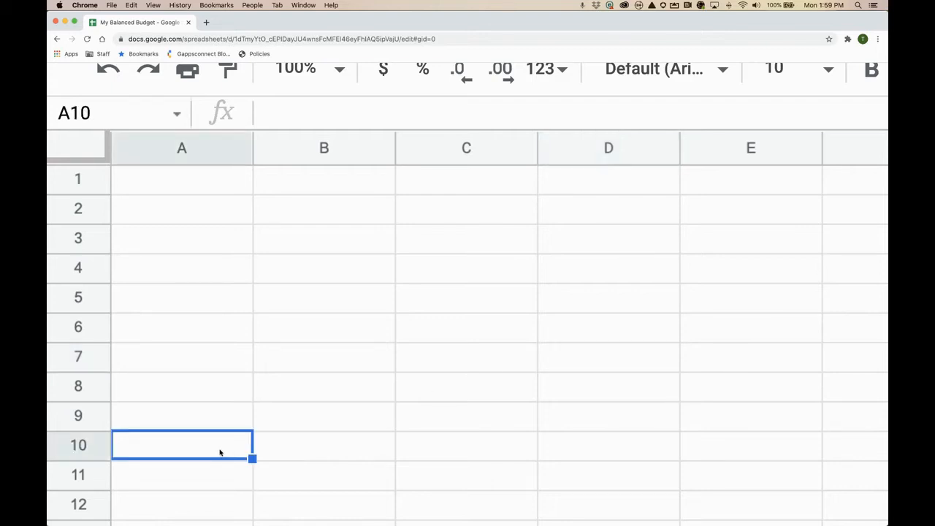
pyautogui.click(208, 300)
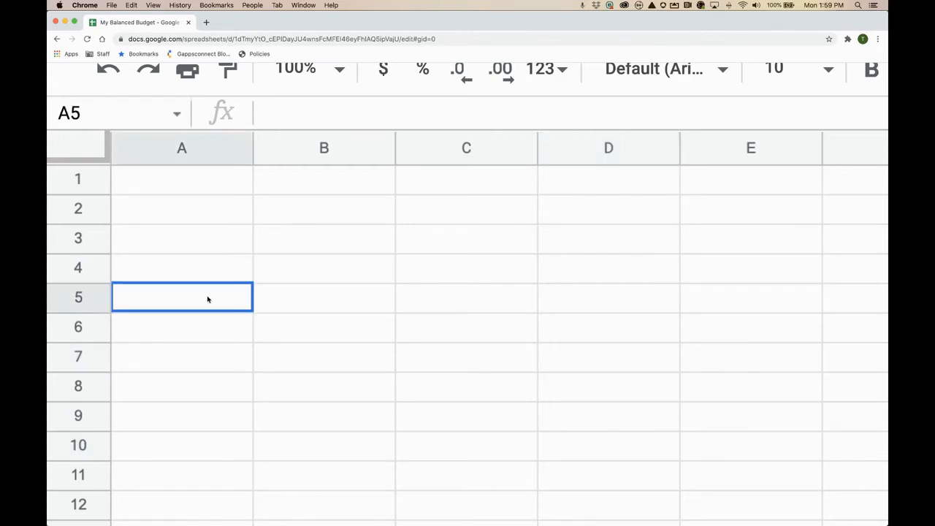
pyautogui.click(300, 272)
pyautogui.click(461, 249)
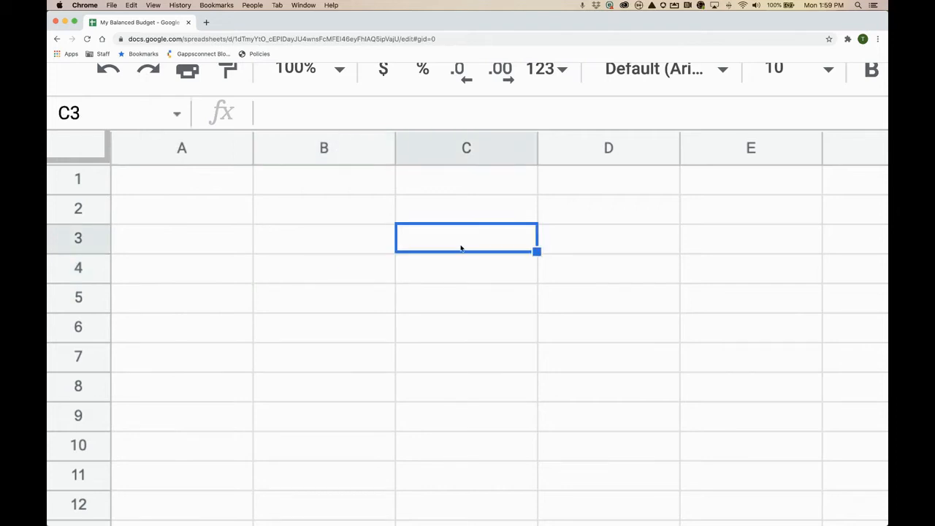
pyautogui.scroll(-1, 461, 249)
pyautogui.scroll(-1, 461, 248)
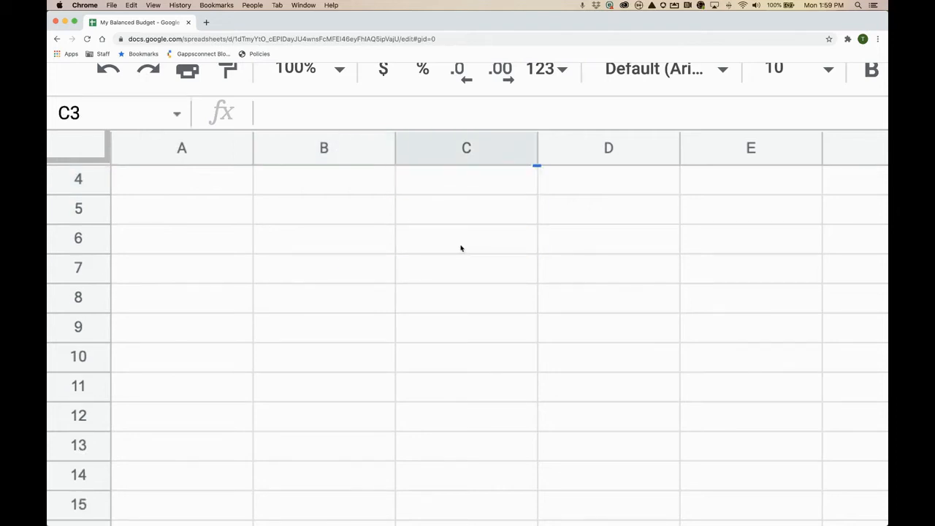
pyautogui.click(501, 113)
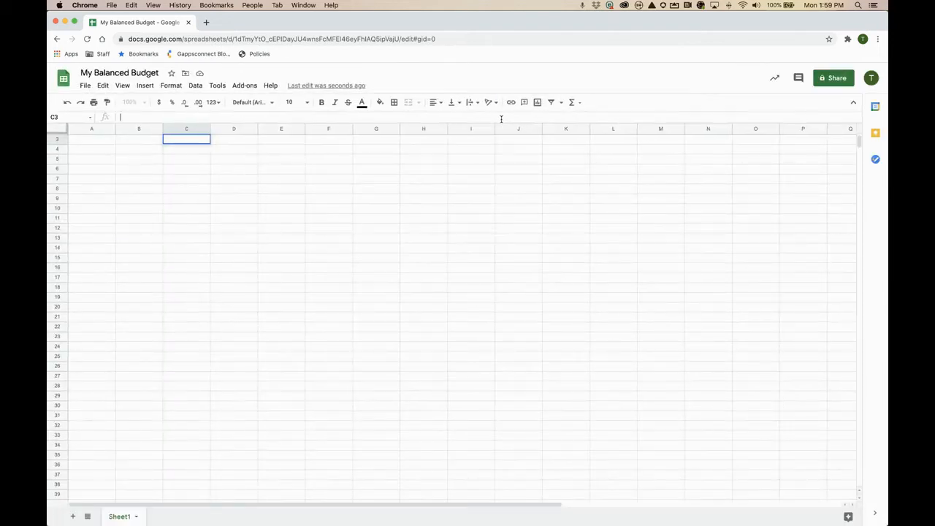
# Enter the heading "Income:" in cell A3
pyautogui.click(94, 143)
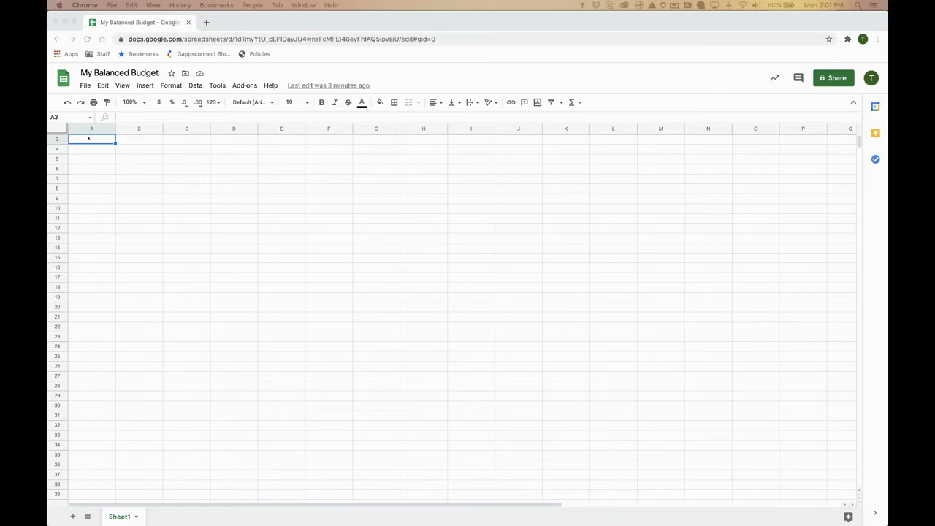
pyautogui.click(88, 139)
pyautogui.write('Income:')
pyautogui.press('Return')
# Make the "Income:" heading in A3 bold and set its font size to 14
pyautogui.click(90, 142)
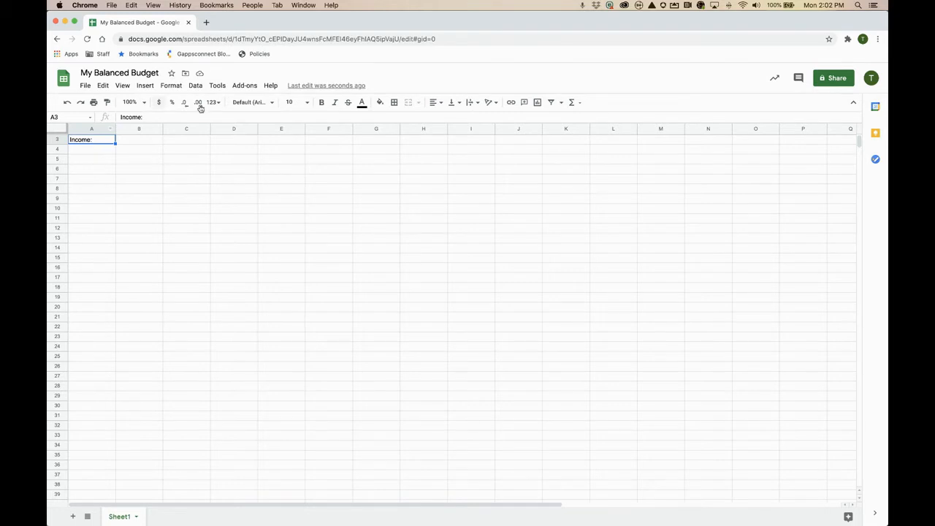
pyautogui.click(322, 103)
pyautogui.click(307, 102)
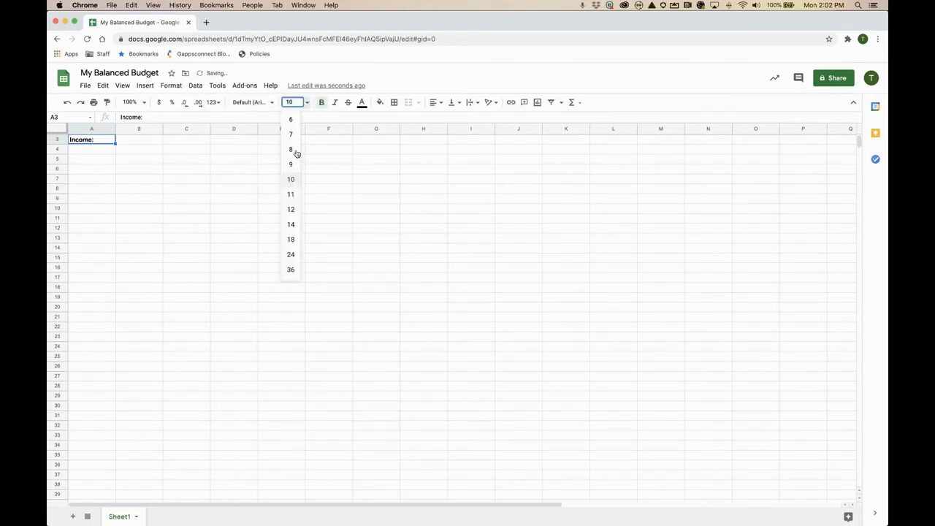
pyautogui.click(291, 225)
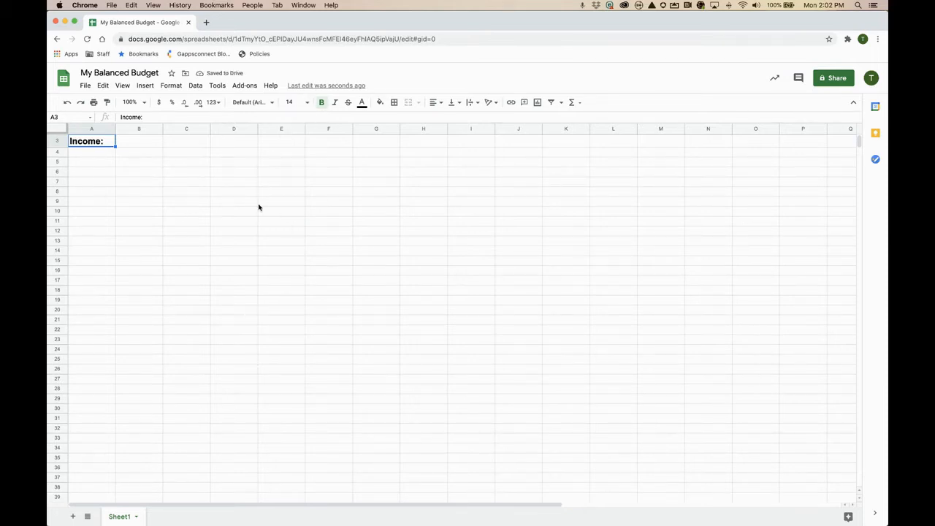
# Change the heading in A3 to "Monthly Income:" and fit column A's width to its text
pyautogui.click(97, 153)
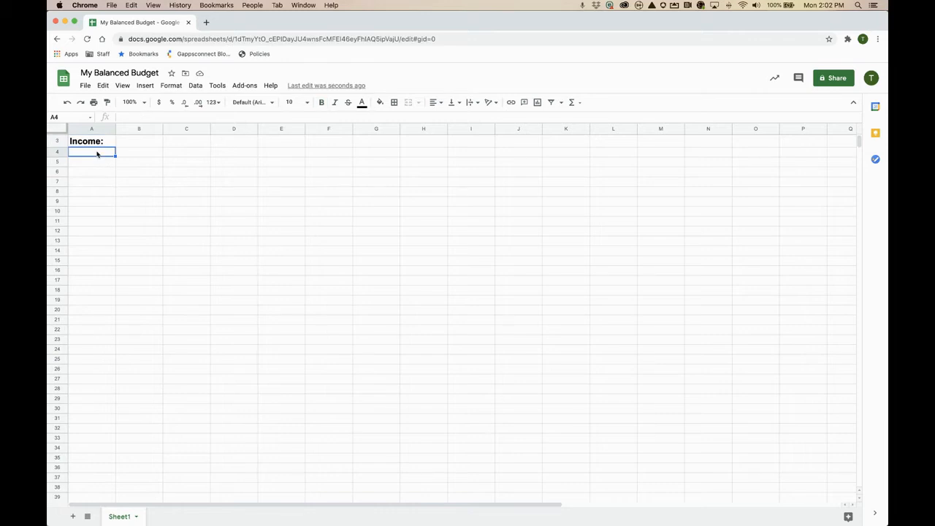
pyautogui.click(74, 142)
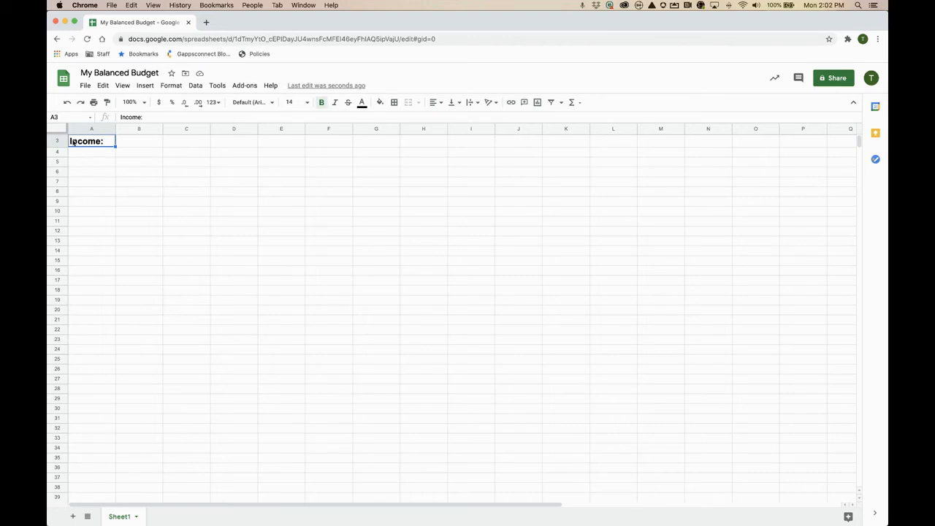
pyautogui.doubleClick(74, 142)
pyautogui.write('Monthly')
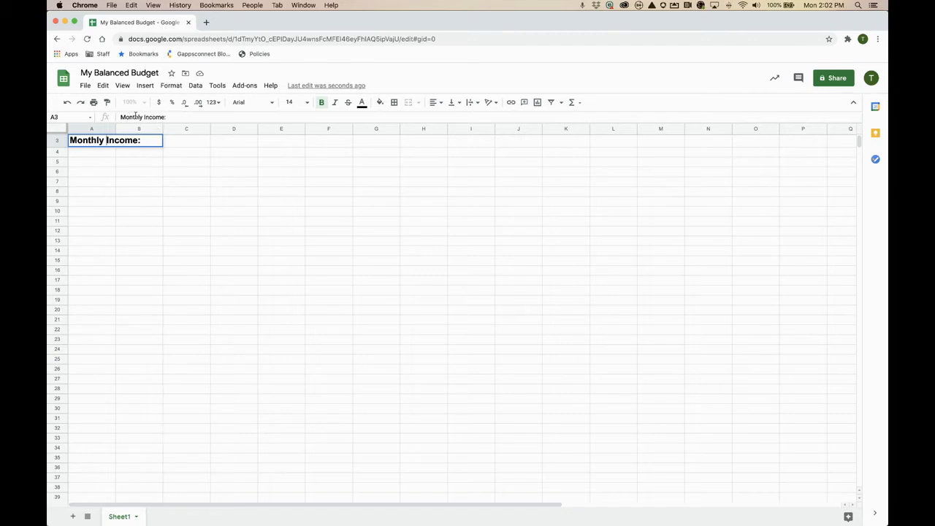
pyautogui.click(106, 166)
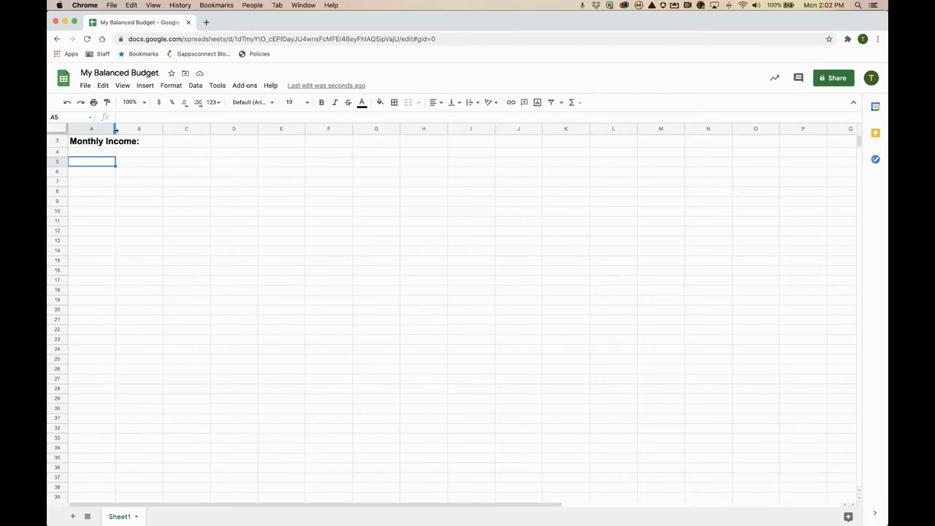
pyautogui.doubleClick(115, 130)
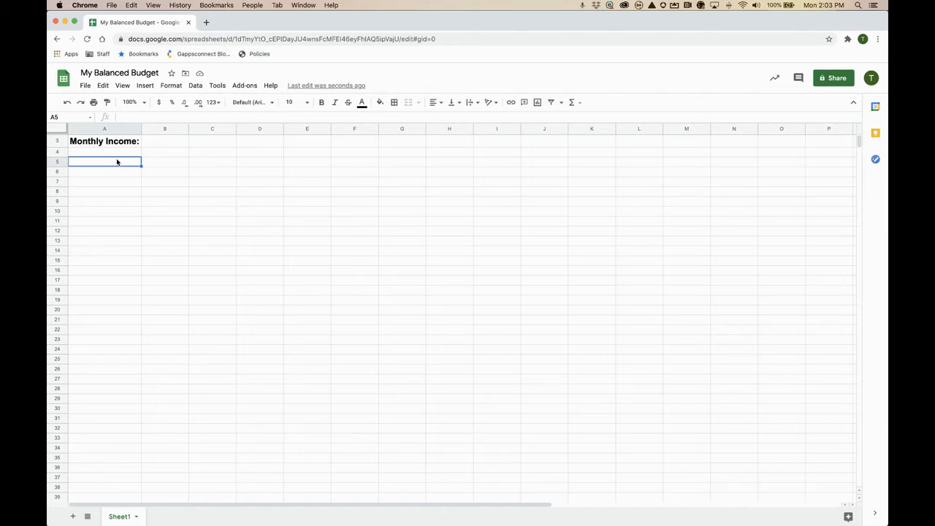
# Enter the income sources "Parents" in A5 and "Job" in A6
pyautogui.write('Parents')
pyautogui.press('Return')
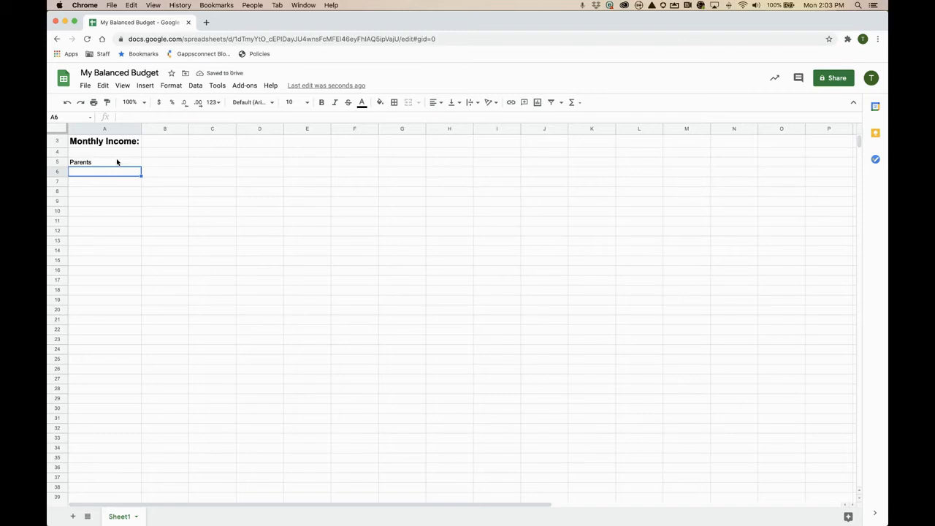
pyautogui.write('Job')
pyautogui.press('Return')
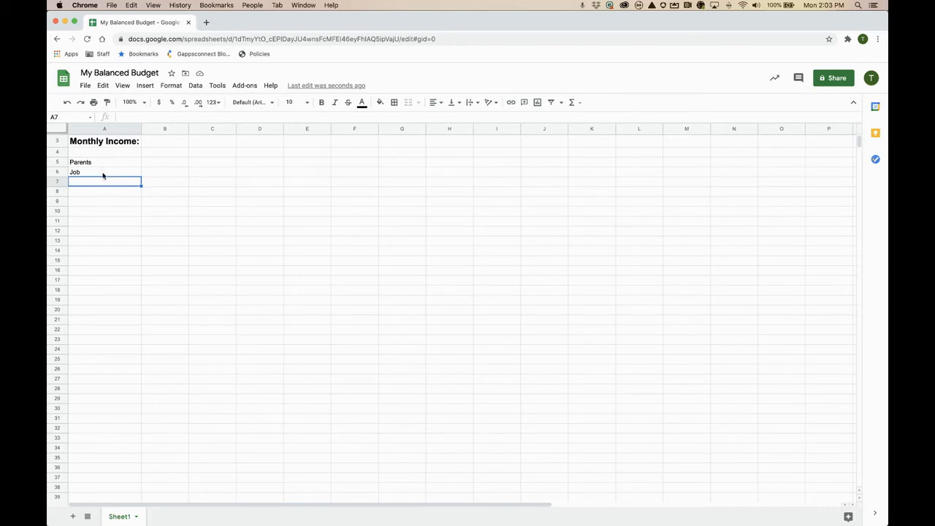
# Copy the "Monthly Income:" heading with its formatting from A3 to A10
pyautogui.click(92, 205)
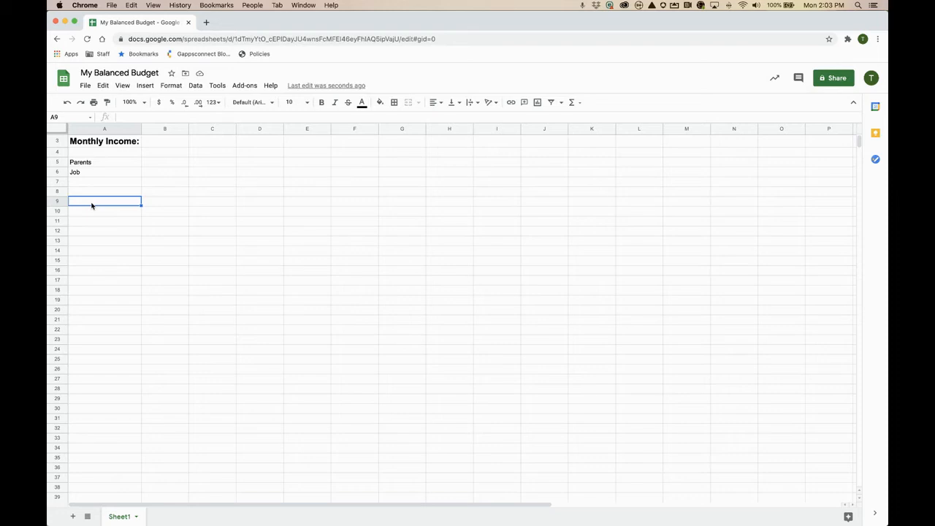
pyautogui.click(103, 143)
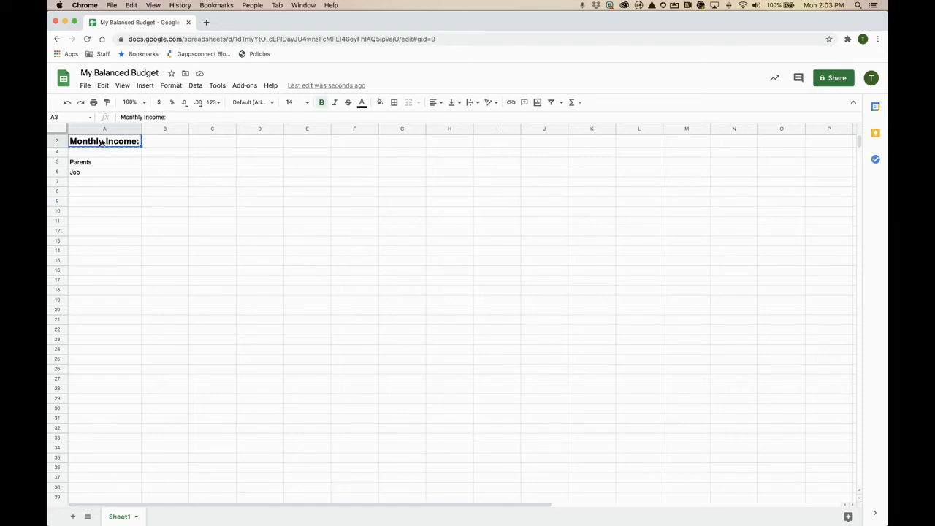
pyautogui.rightClick(103, 143)
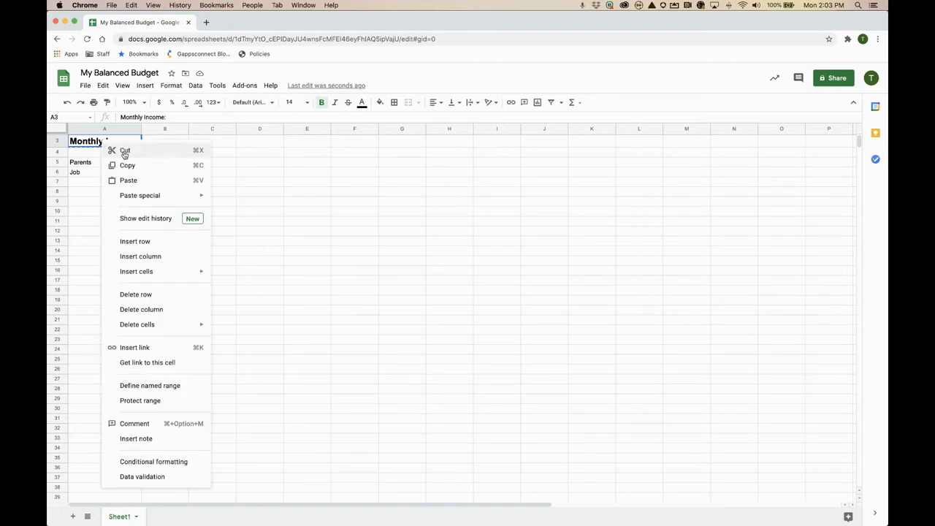
pyautogui.click(123, 166)
pyautogui.click(82, 213)
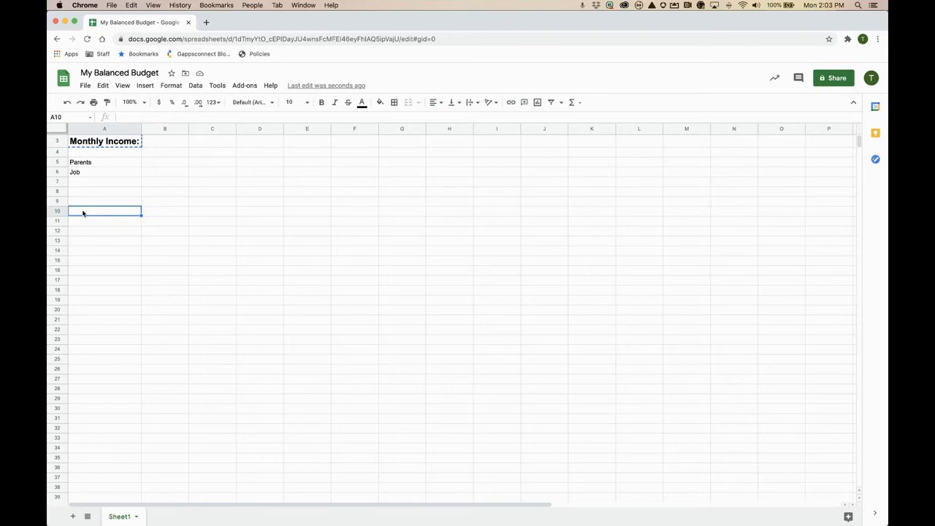
pyautogui.write('Monthly Income:')
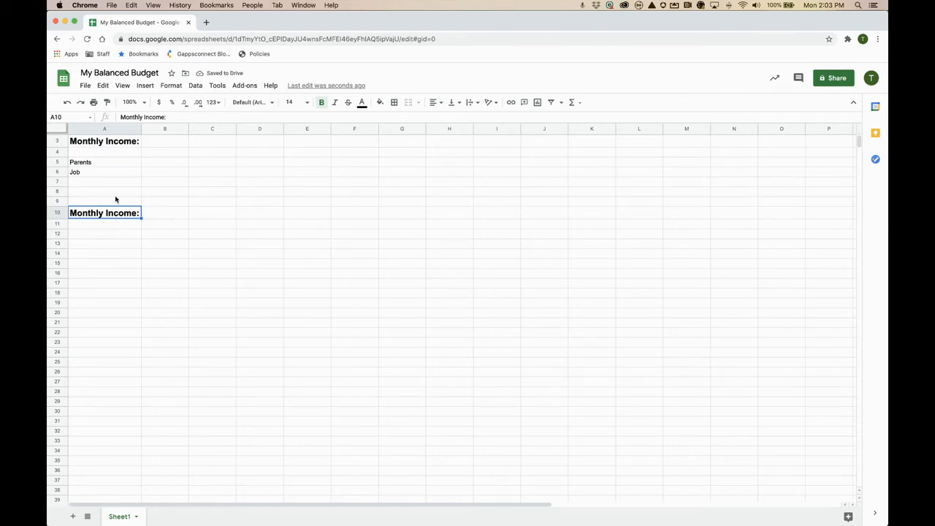
# Change the copied heading in A10 to "Monthly Expenses:"
pyautogui.click(171, 117)
pyautogui.moveTo(170, 116); pyautogui.dragTo(121, 117)
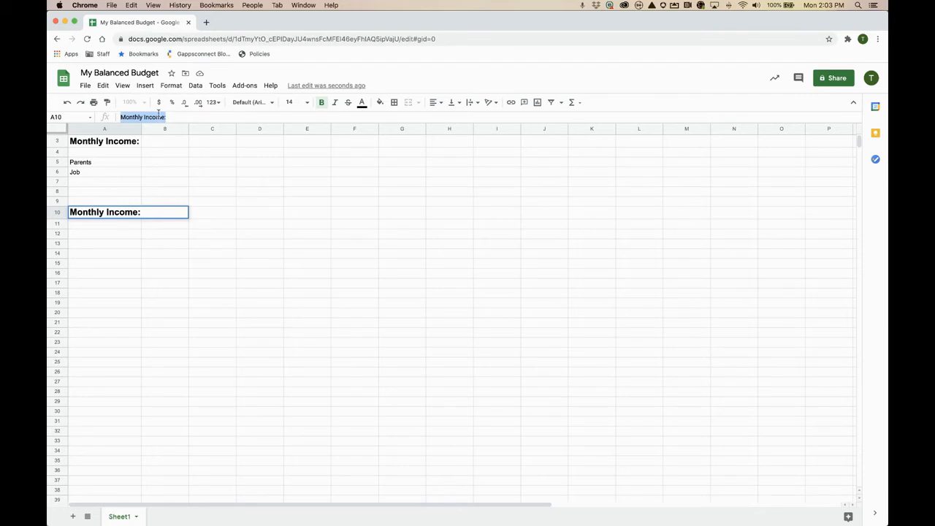
pyautogui.click(170, 115)
pyautogui.doubleClick(148, 116)
pyautogui.write('Expenses')
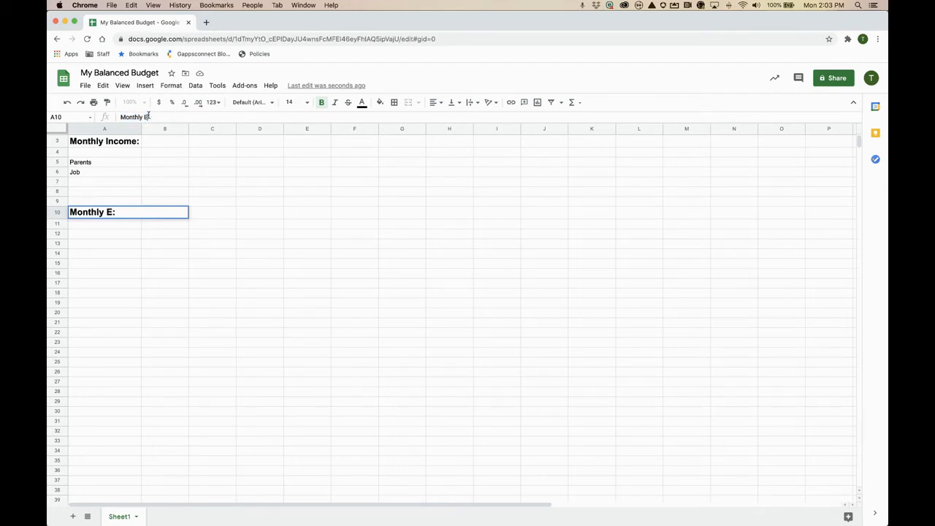
pyautogui.press('Return')
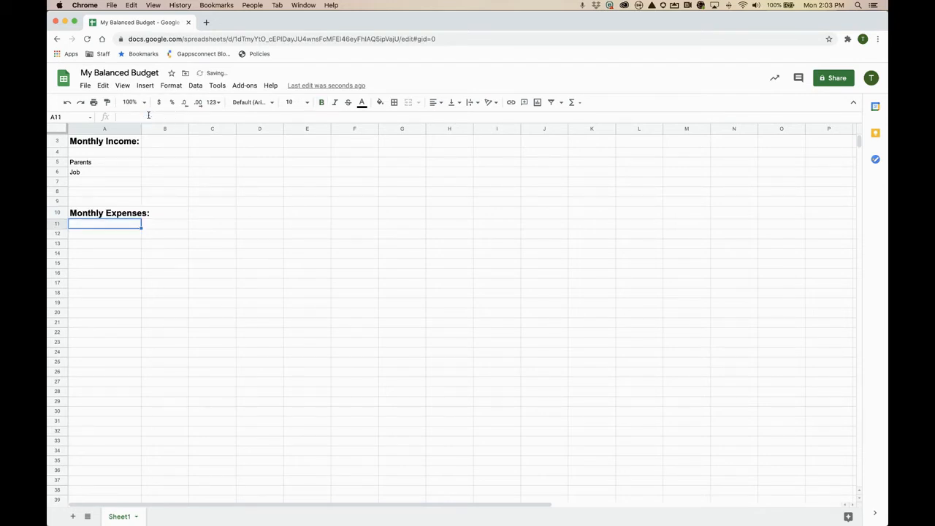
# Enter the expense items "Cell Phone" in A12 and "Xbox" in A13
pyautogui.click(86, 241)
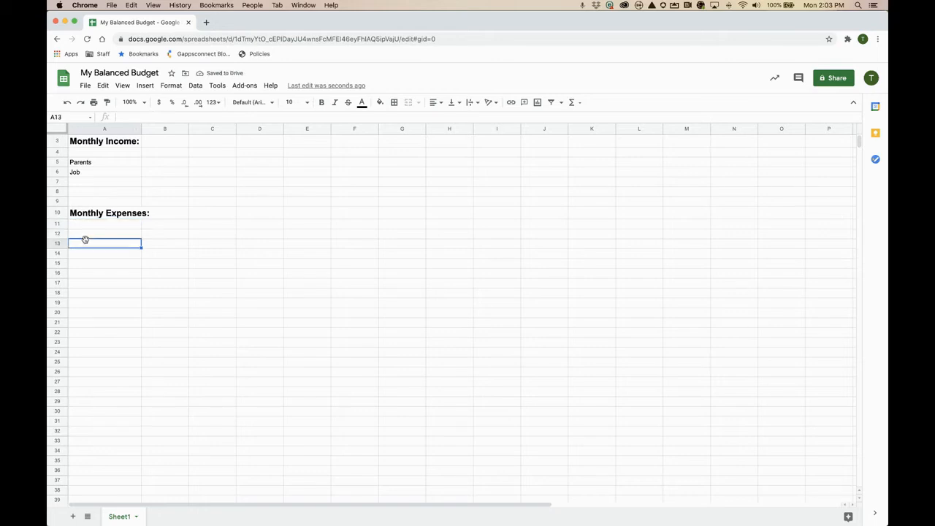
pyautogui.click(89, 234)
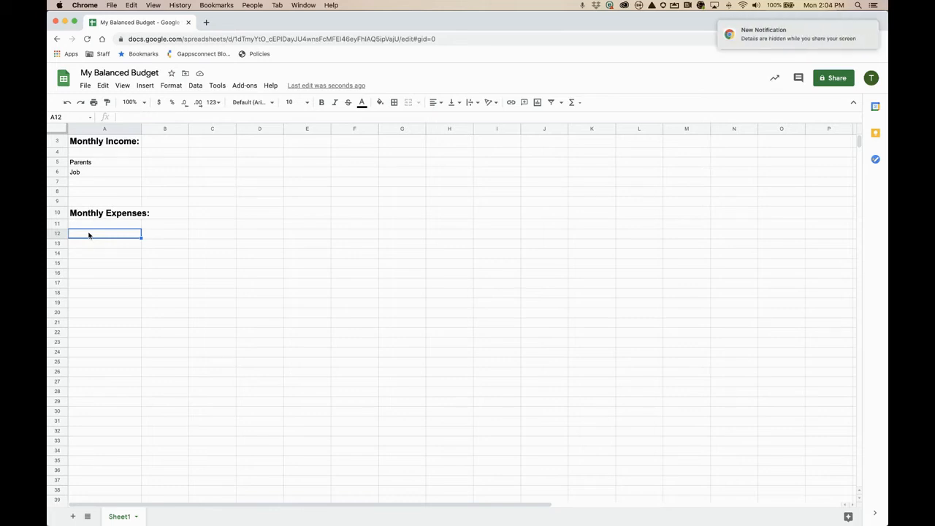
pyautogui.write('Cell Phone')
pyautogui.press('Return')
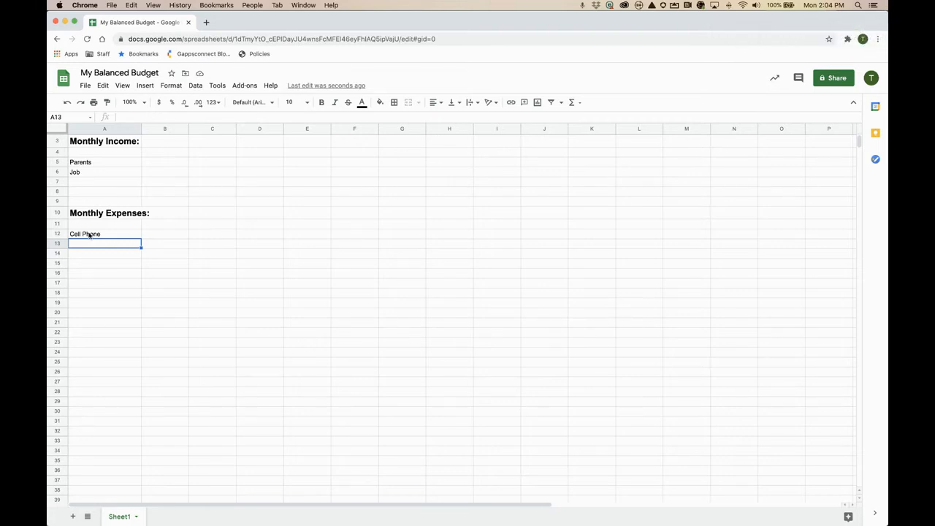
pyautogui.write('Xbox')
pyautogui.press('Return')
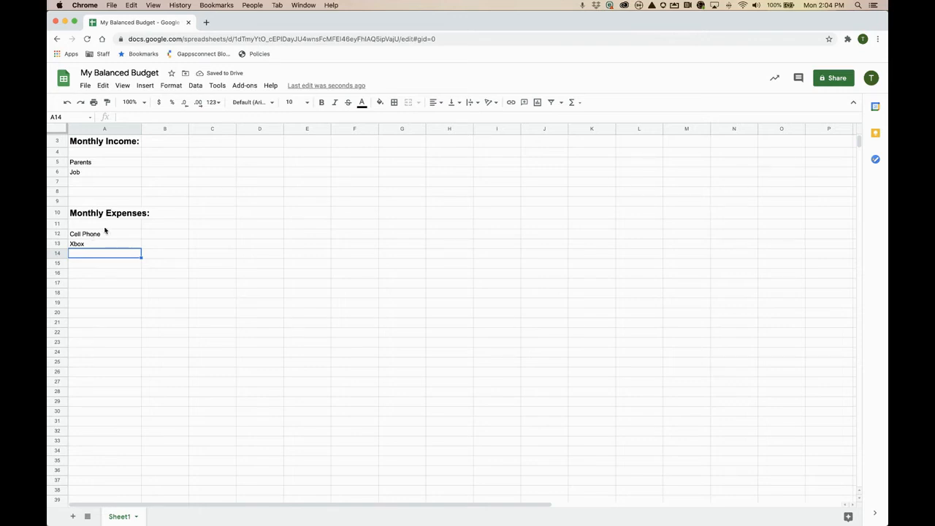
# Enter the income amounts 20 for Parents in B5 and 300 for Job in B6, rejecting the autofill suggestion
pyautogui.click(158, 165)
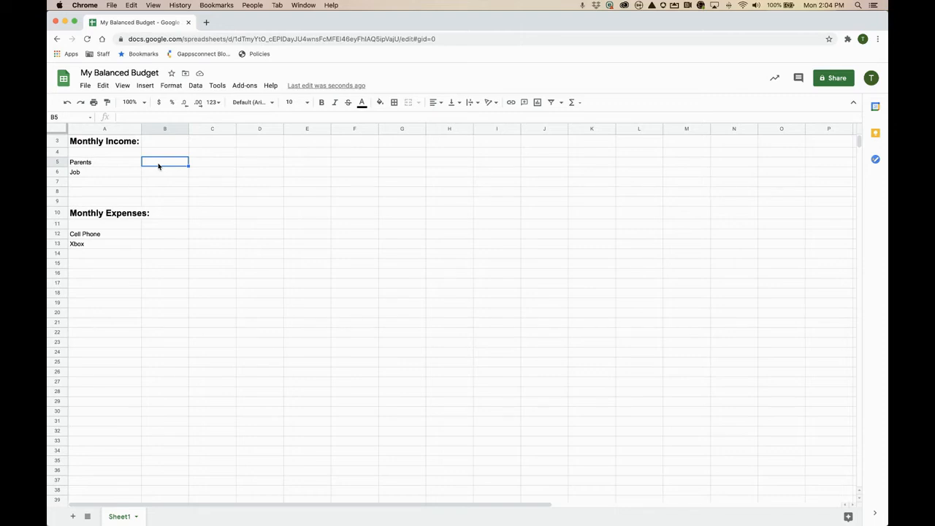
pyautogui.write('20')
pyautogui.press('Return')
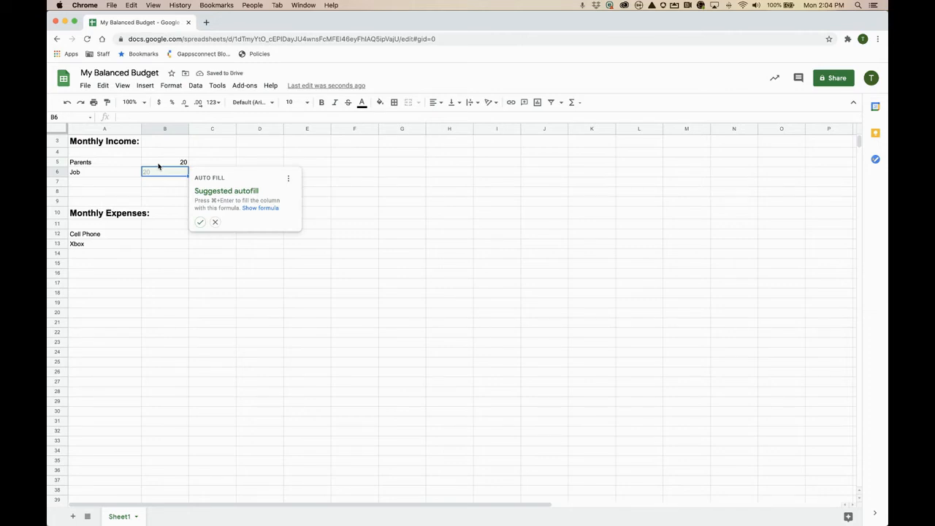
pyautogui.click(215, 222)
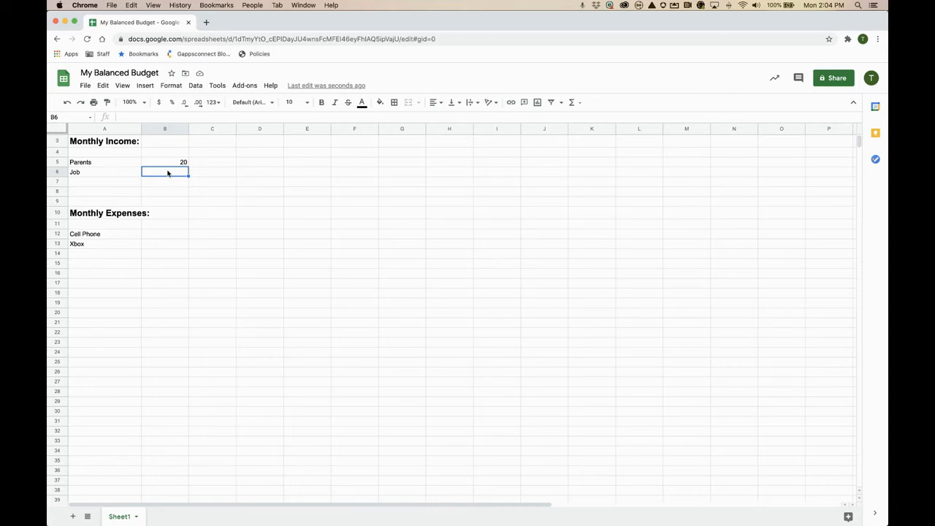
pyautogui.write('300')
pyautogui.press('Return')
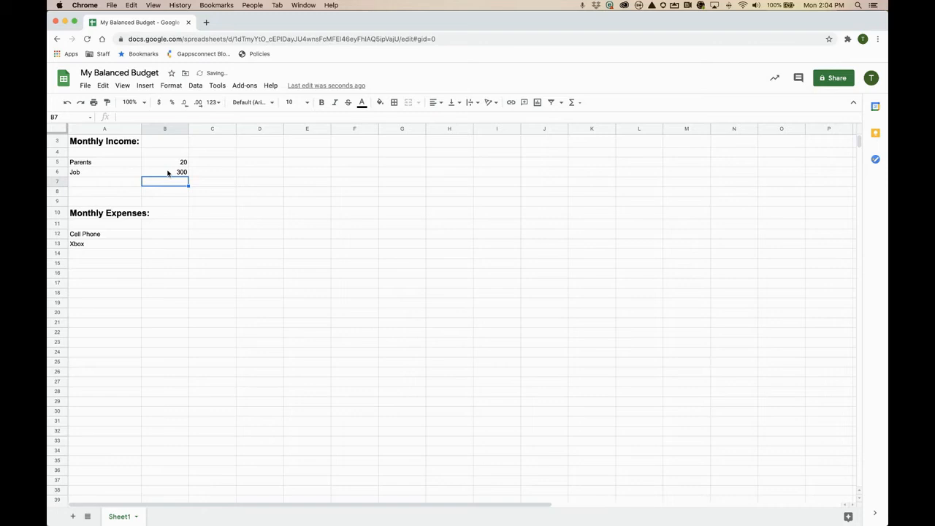
# Enter the expense amounts 120 for Cell Phone in B12 and 20 for Xbox in B13
pyautogui.click(165, 237)
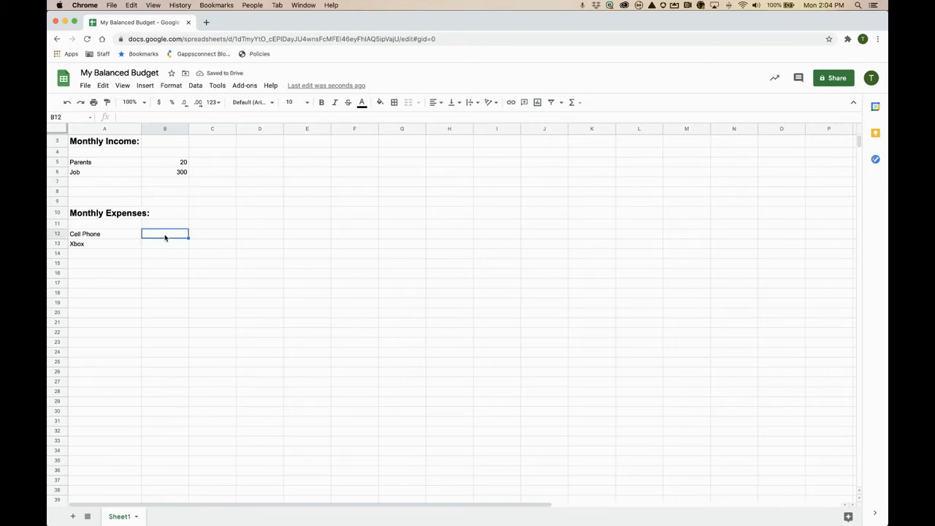
pyautogui.write('120')
pyautogui.press('Return')
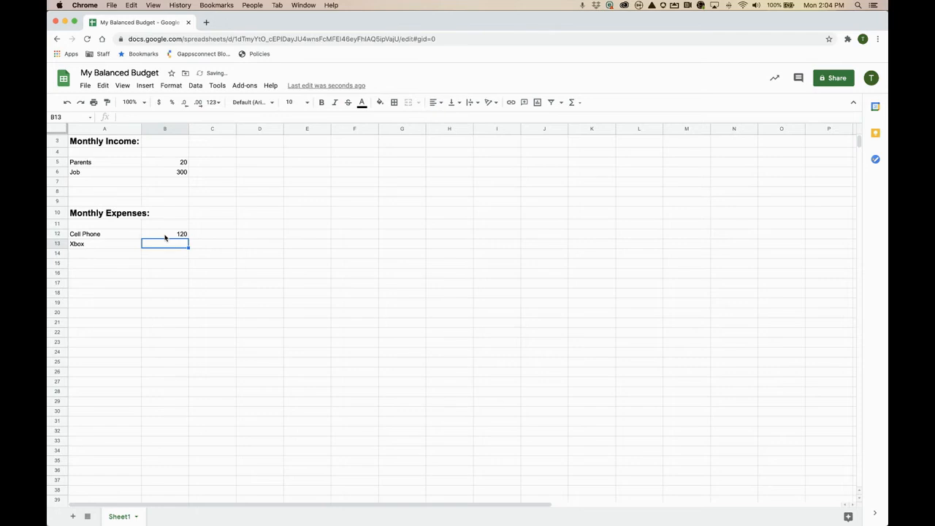
pyautogui.write('20')
pyautogui.press('Return')
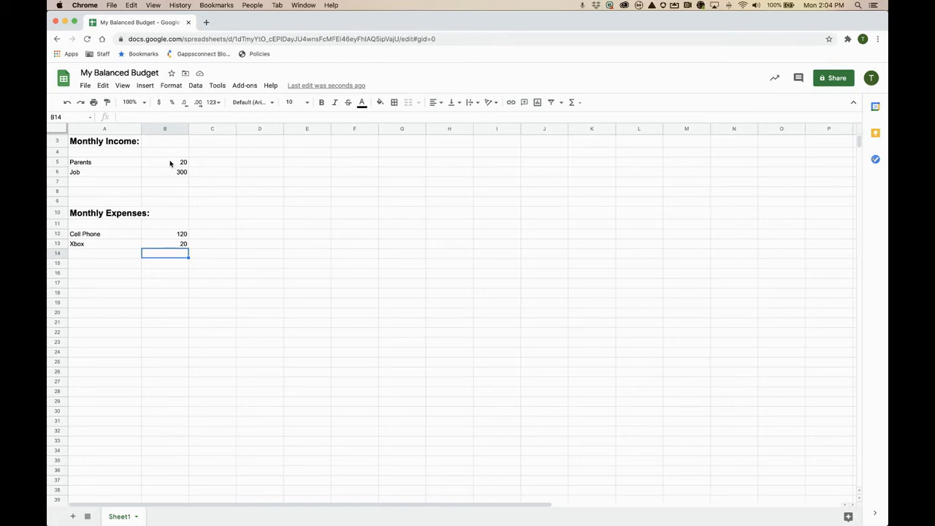
# Format the income amounts in B5:B8 and the expense amounts in B12:B18 as currency
pyautogui.moveTo(163, 152); pyautogui.dragTo(168, 197)
pyautogui.click(183, 172)
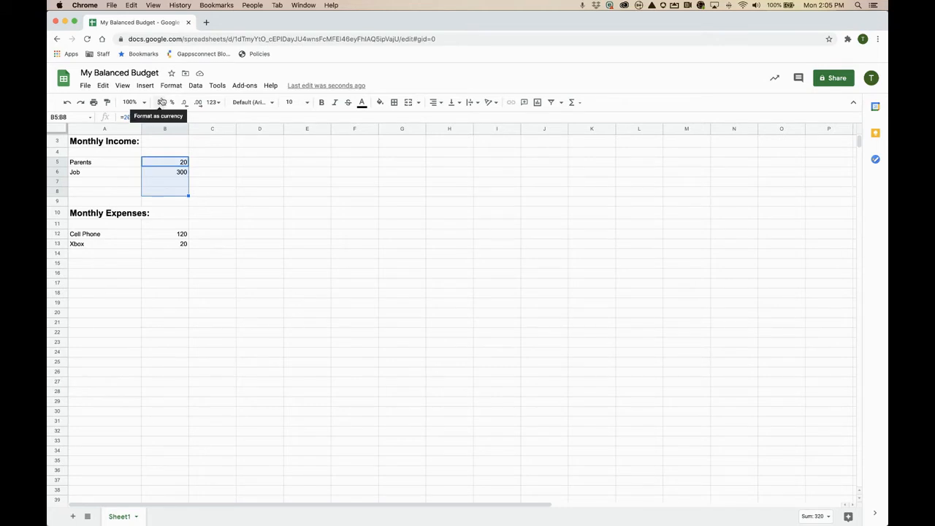
pyautogui.click(162, 102)
pyautogui.moveTo(162, 236); pyautogui.dragTo(157, 293)
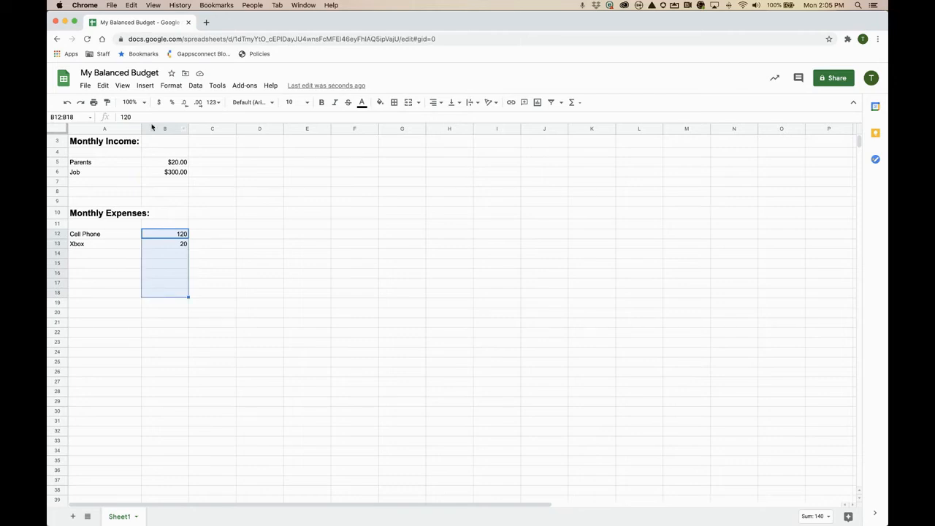
pyautogui.click(156, 102)
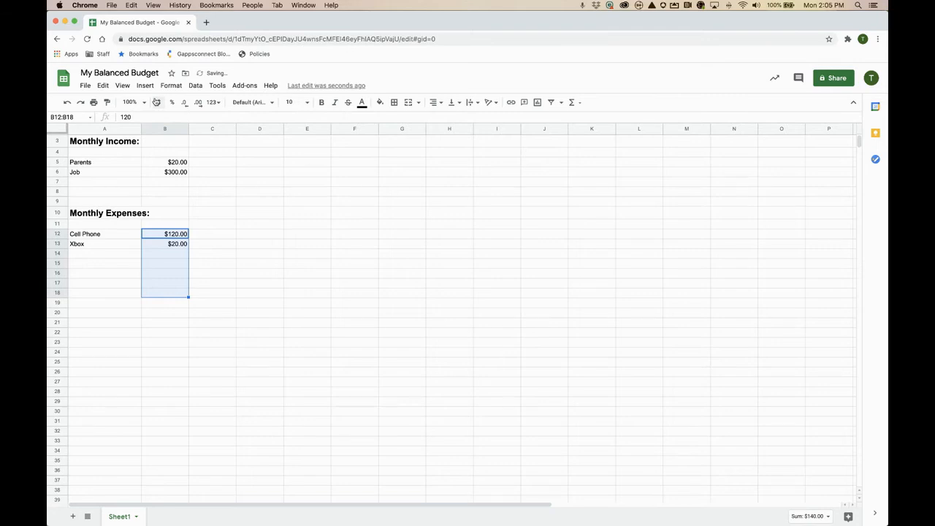
pyautogui.click(212, 341)
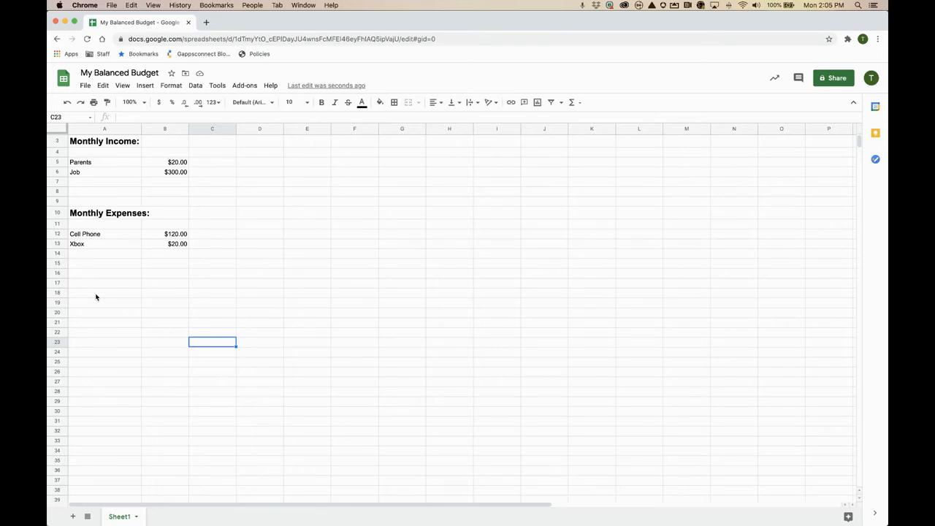
# Copy the "Monthly Expenses:" heading with its formatting from A10 to A18
pyautogui.click(84, 213)
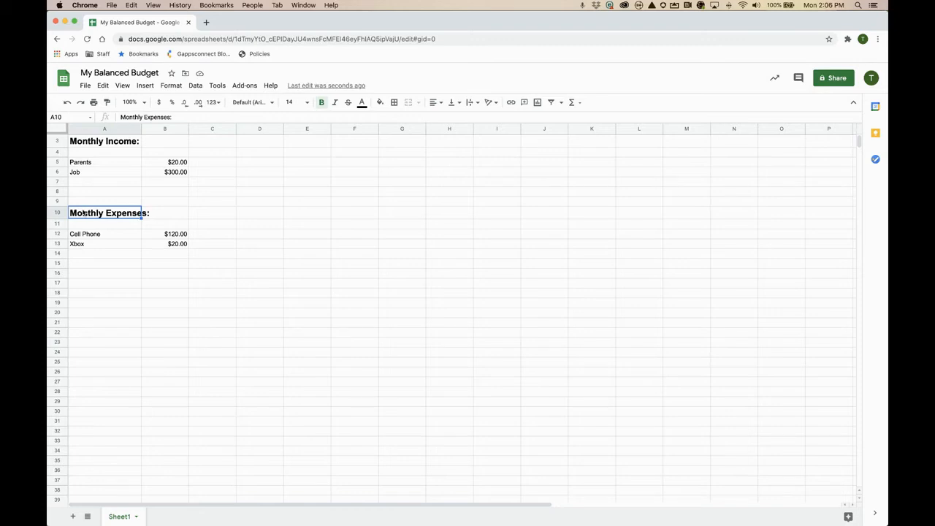
pyautogui.press('super+c')
pyautogui.click(82, 298)
pyautogui.press('super+v')
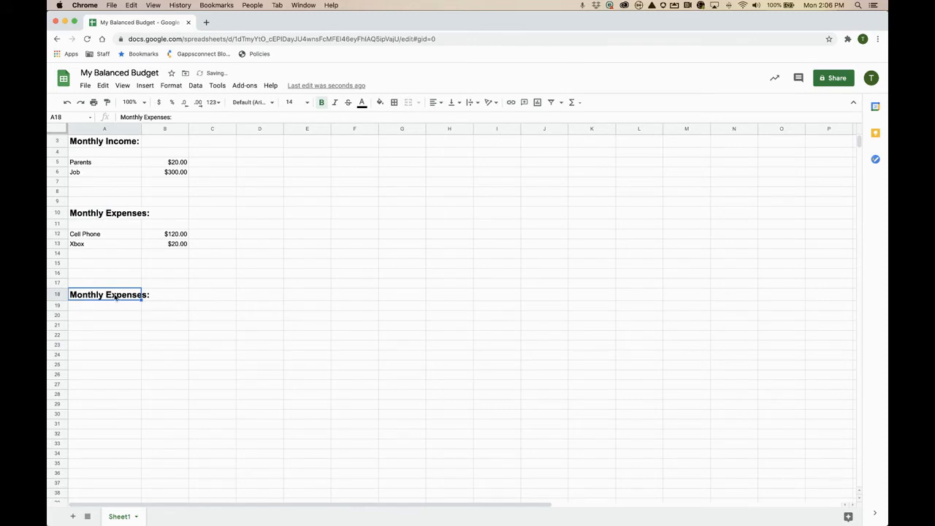
# Change the copied heading in A18 to "Monthly Savings:" and widen column A to fit the section headings
pyautogui.doubleClick(110, 295)
pyautogui.moveTo(108, 293); pyautogui.dragTo(149, 293)
pyautogui.write('Savings')
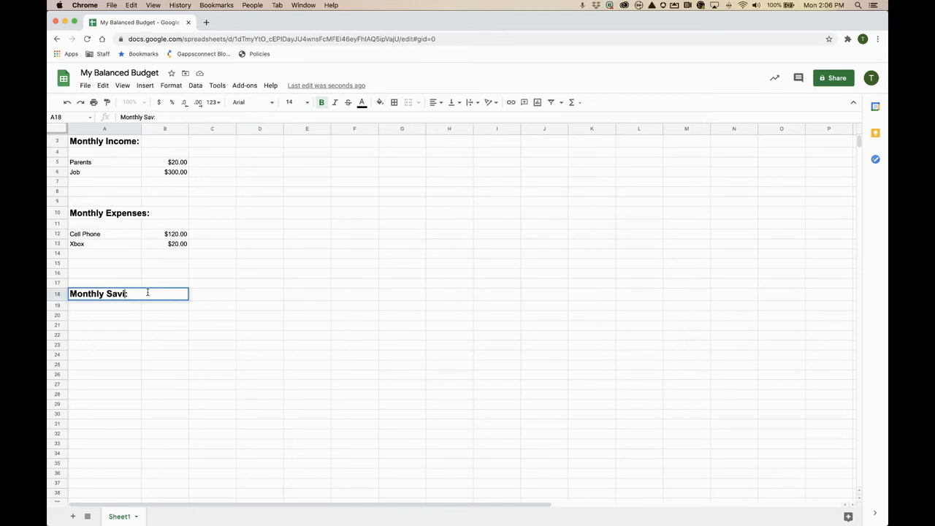
pyautogui.click(122, 320)
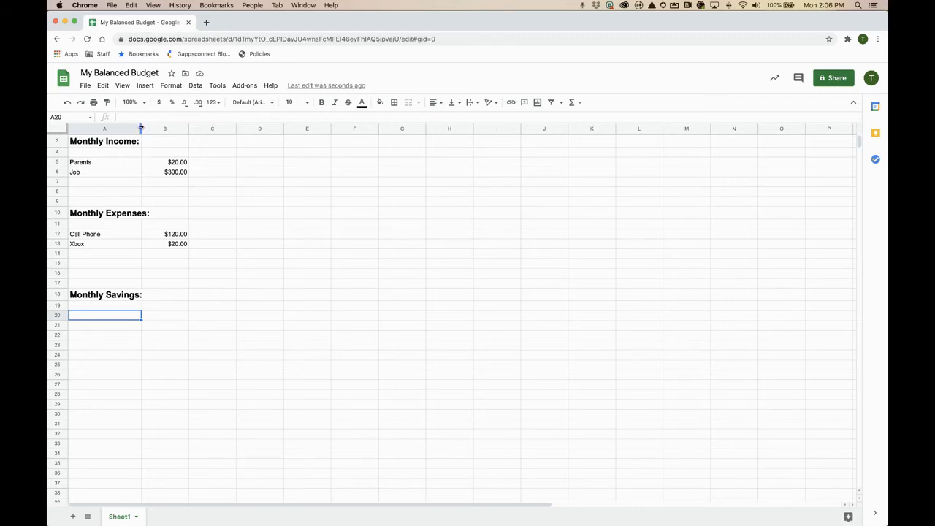
pyautogui.moveTo(141, 129); pyautogui.dragTo(151, 128)
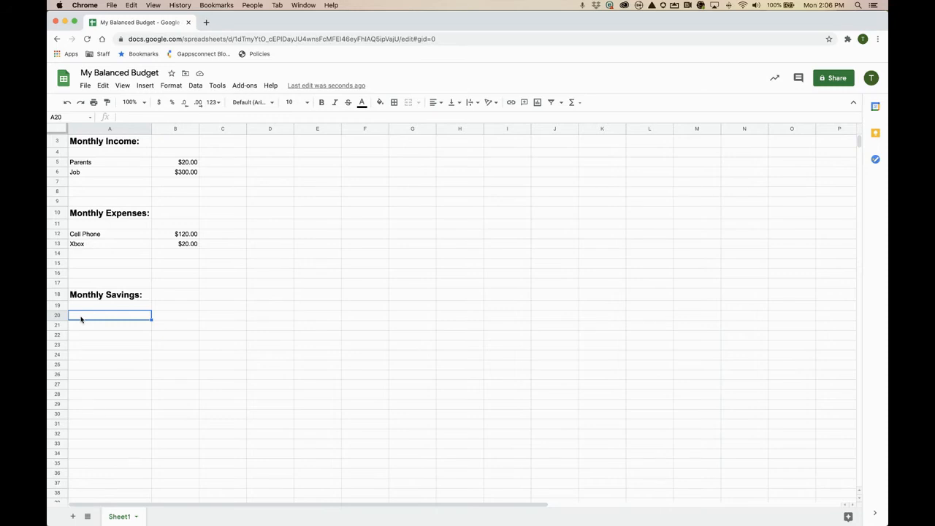
# Enter the savings items "Xbox" in A20 and "College" in A21
pyautogui.write('Xbox')
pyautogui.press('Return')
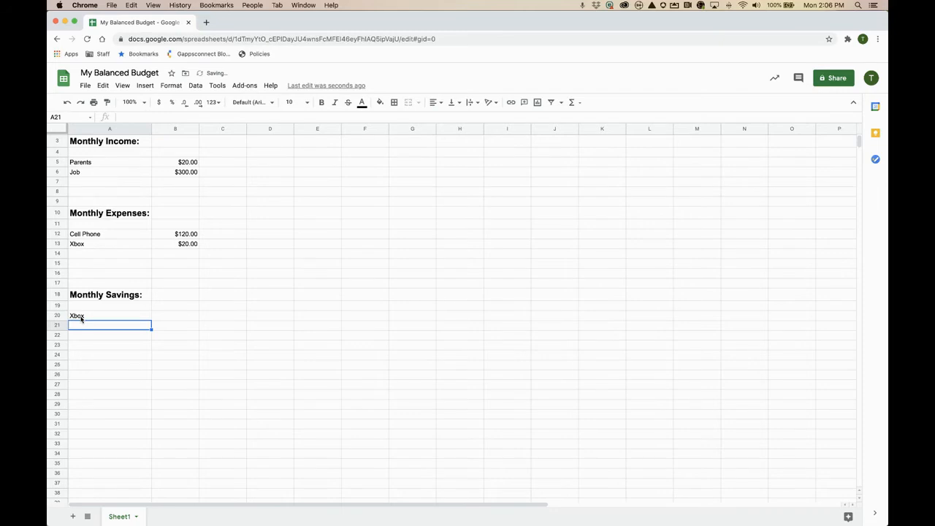
pyautogui.write('college')
pyautogui.press('Return')
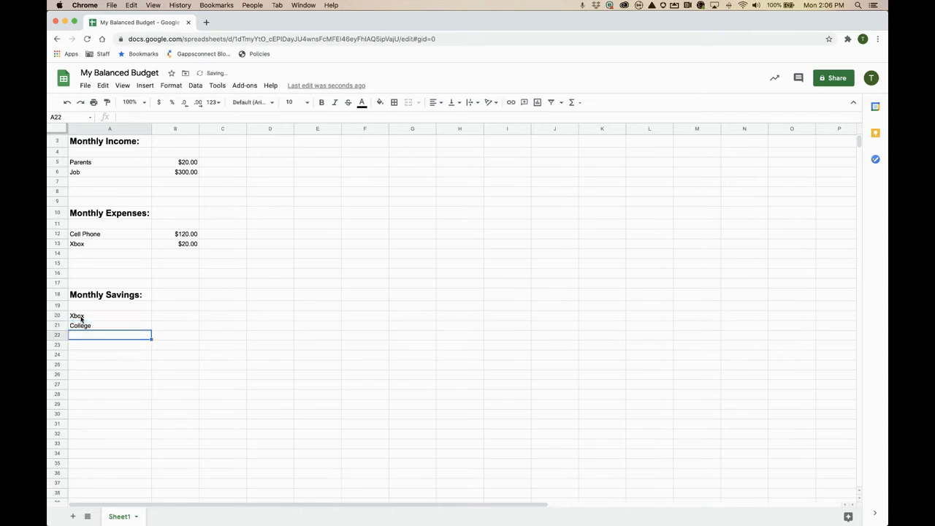
# Enter the savings amounts 30 for Xbox in B20 and 60 for College in B21
pyautogui.click(173, 319)
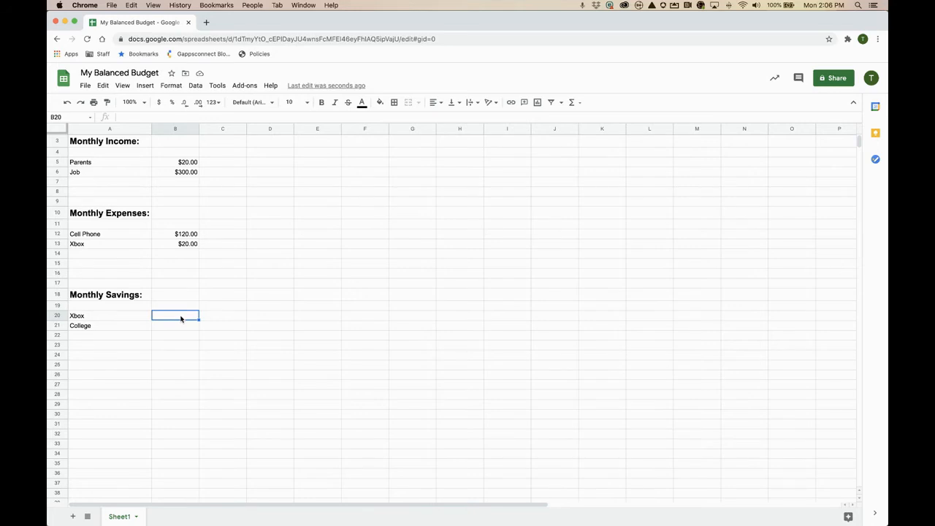
pyautogui.write('30')
pyautogui.press('Return')
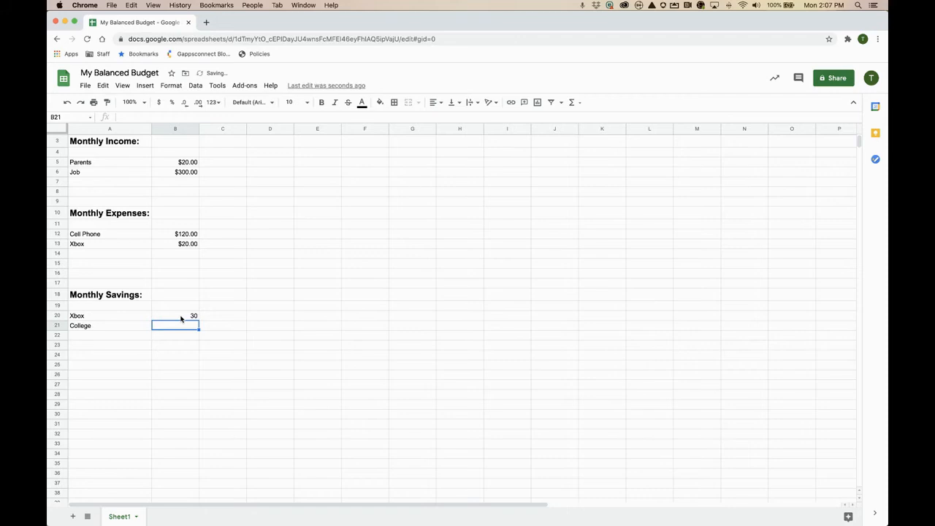
pyautogui.write('60')
pyautogui.press('Return')
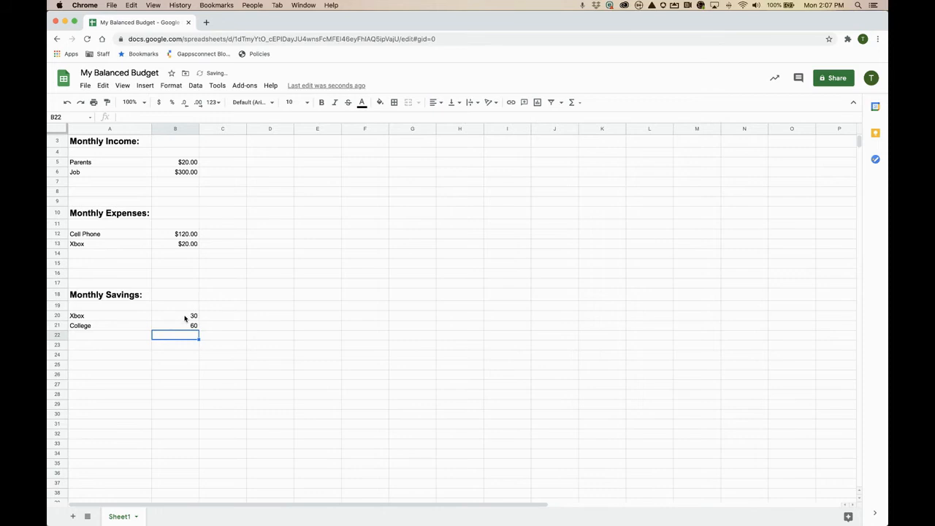
# Format the savings amounts in B20:B24 as currency
pyautogui.click(185, 318)
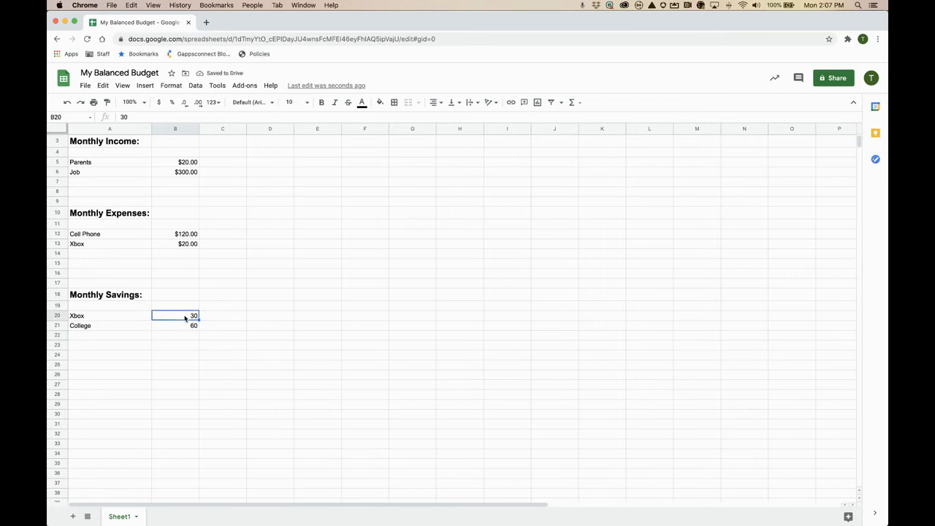
pyautogui.moveTo(185, 318); pyautogui.dragTo(176, 362)
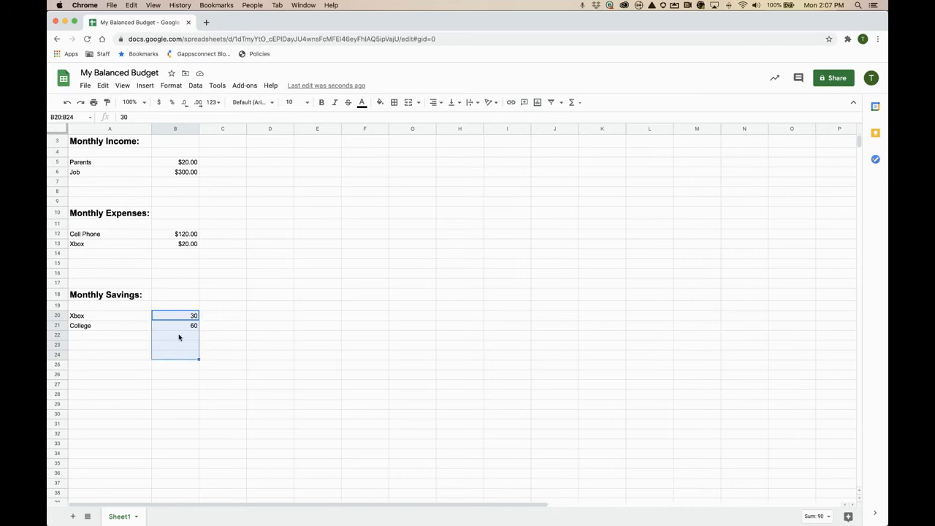
pyautogui.click(158, 102)
pyautogui.click(208, 339)
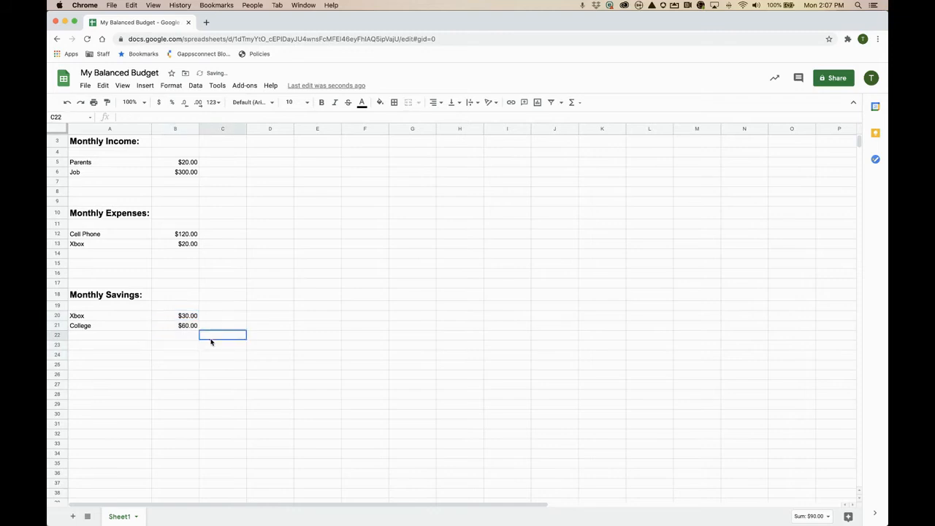
# Enter the month heading "January" in D3 and make it bold at font size 12
pyautogui.click(285, 144)
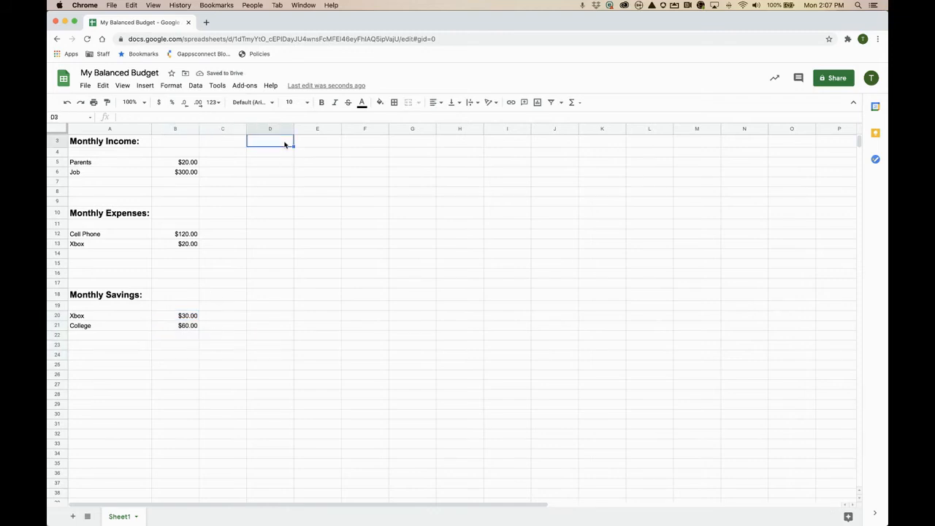
pyautogui.write('January')
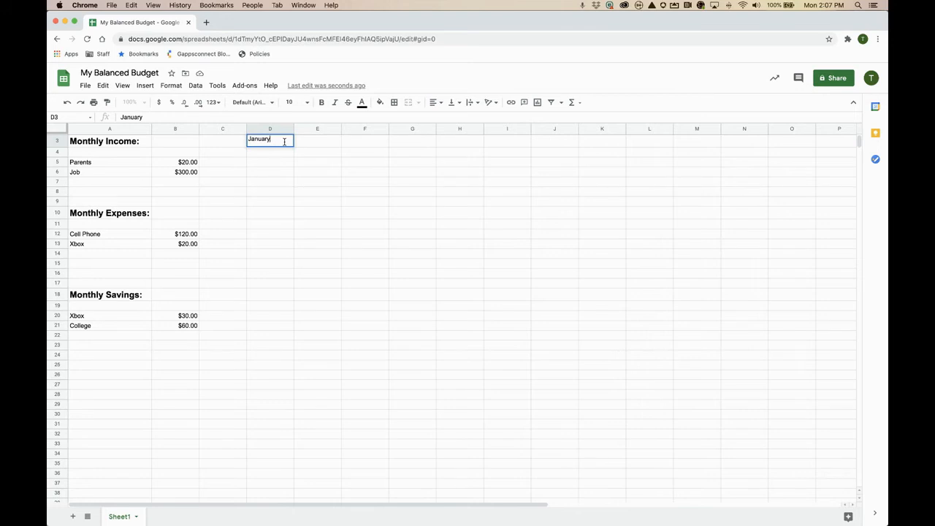
pyautogui.press('Return')
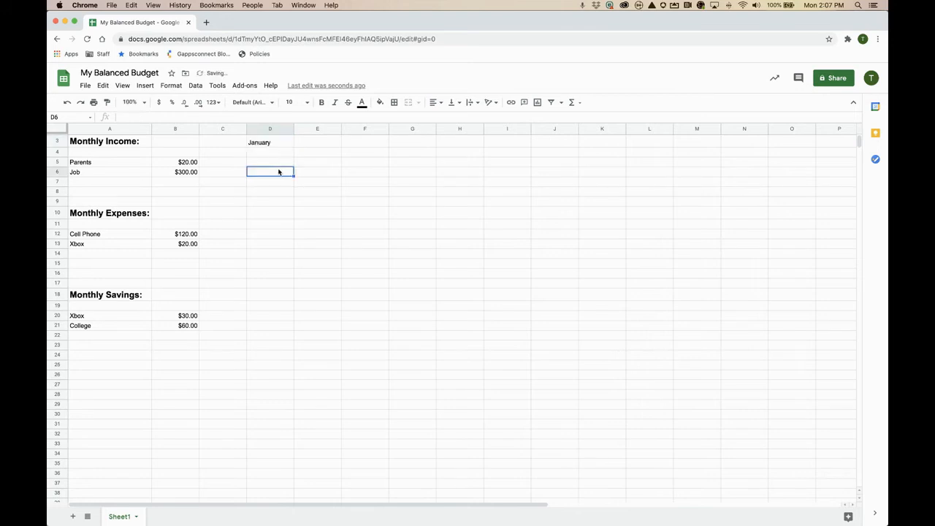
pyautogui.click(268, 143)
pyautogui.click(322, 103)
pyautogui.click(307, 102)
pyautogui.click(291, 211)
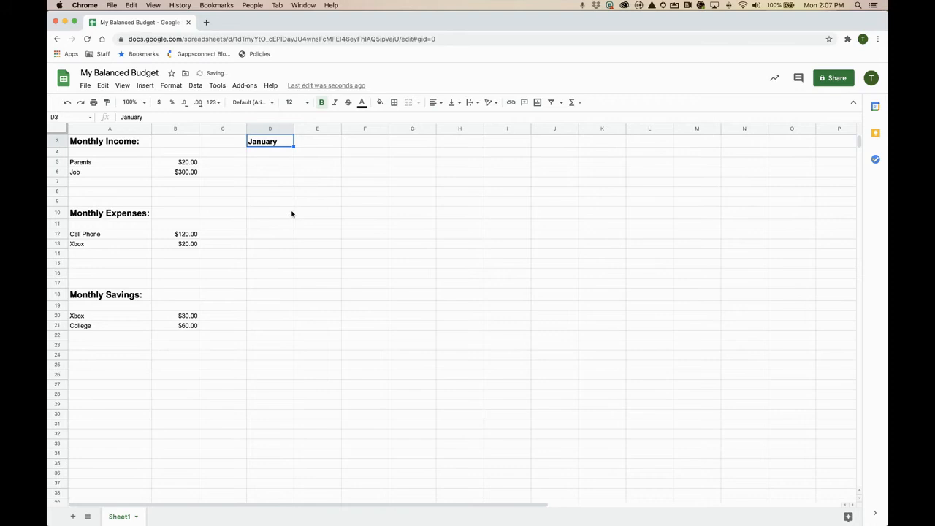
# Enter the January summary labels "Income" in D4 and "Expenses" in D6
pyautogui.click(273, 155)
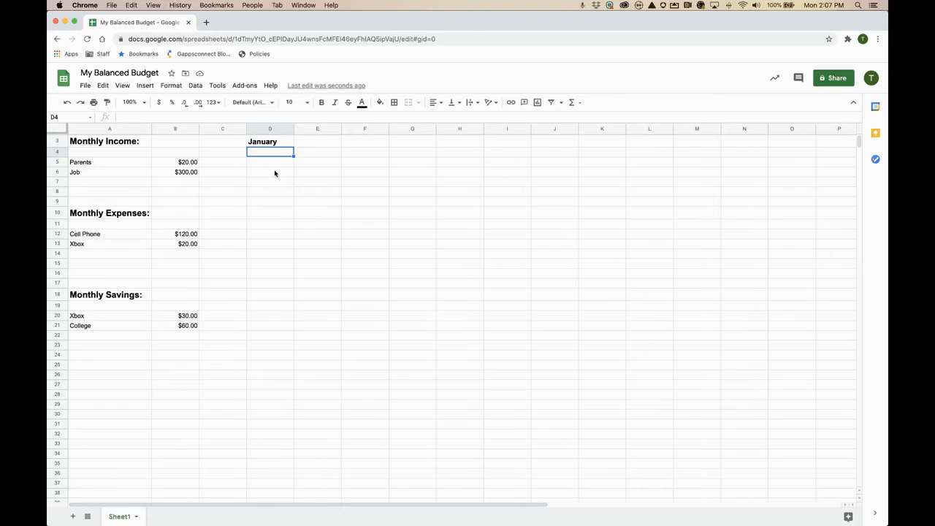
pyautogui.write('Income')
pyautogui.press('Tab')
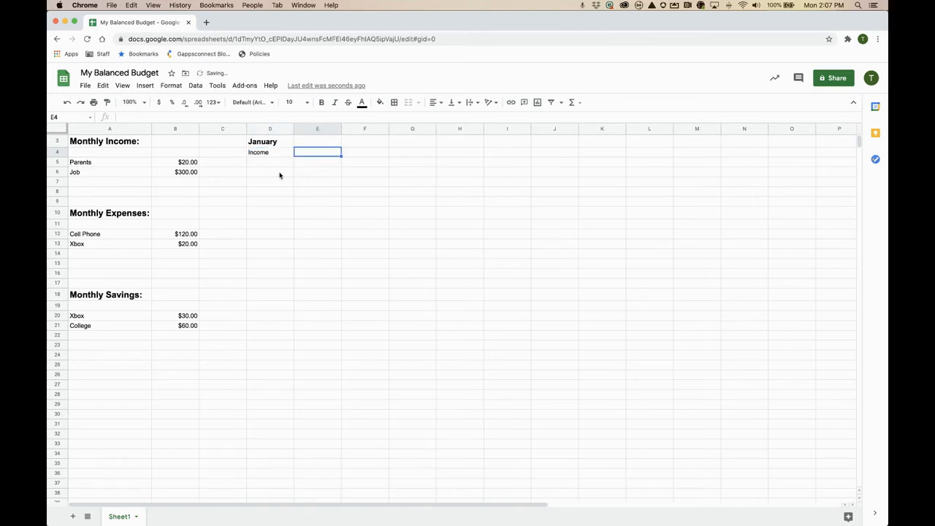
pyautogui.click(277, 171)
pyautogui.write('Expenses')
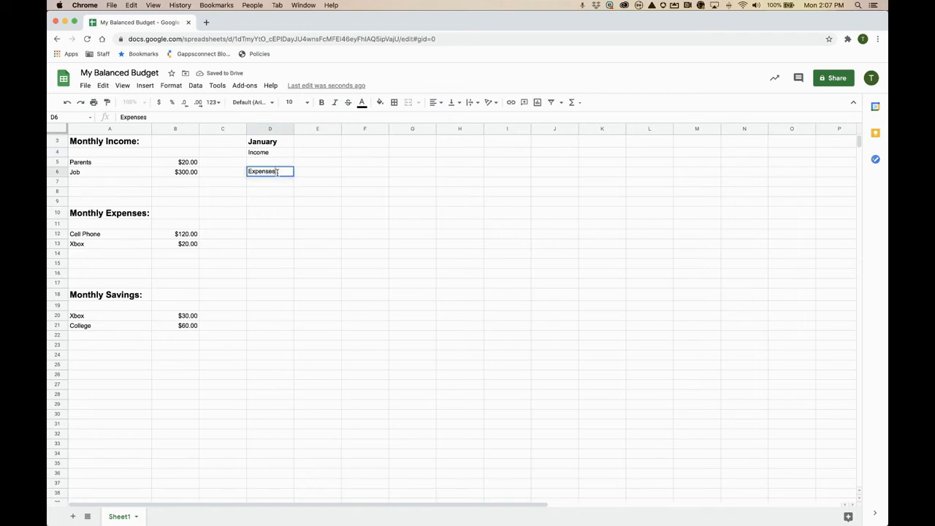
pyautogui.press('Return')
# Enter the summary labels "Savings" in D8 and "TOTAL LEFT" in D10
pyautogui.press('Down')
pyautogui.write('Savings')
pyautogui.press('Return')
pyautogui.press('Down')
pyautogui.write('TOTAL')
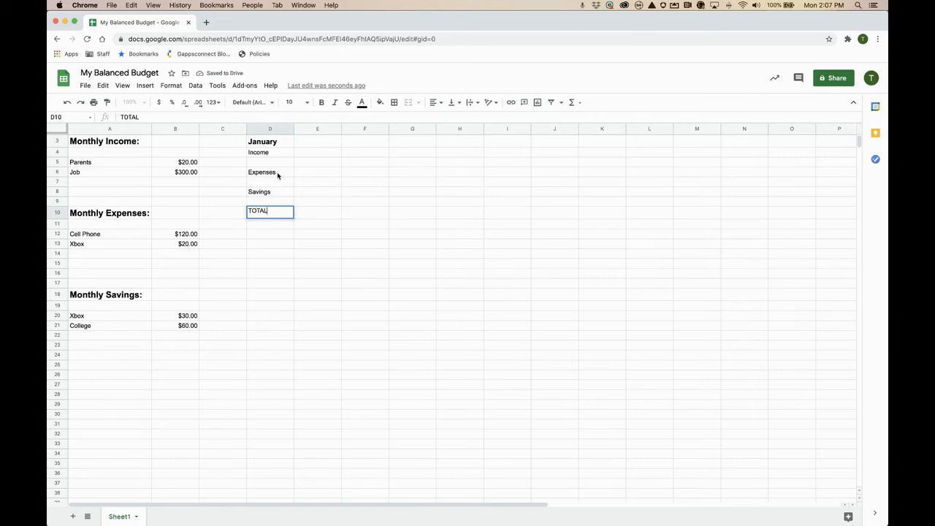
pyautogui.write(' LEFT')
pyautogui.press('Return')
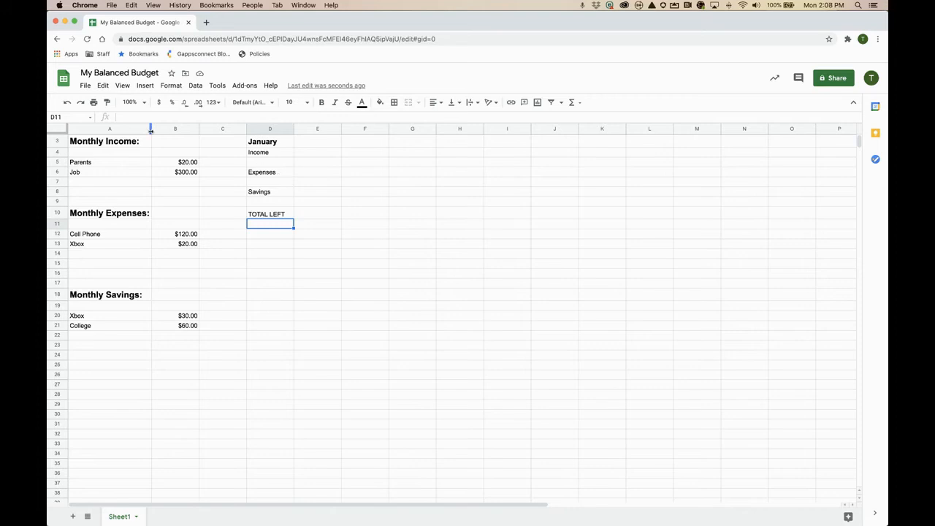
# Enter a formula in E4 that adds the two income amounts as =B5+B6
pyautogui.click(311, 155)
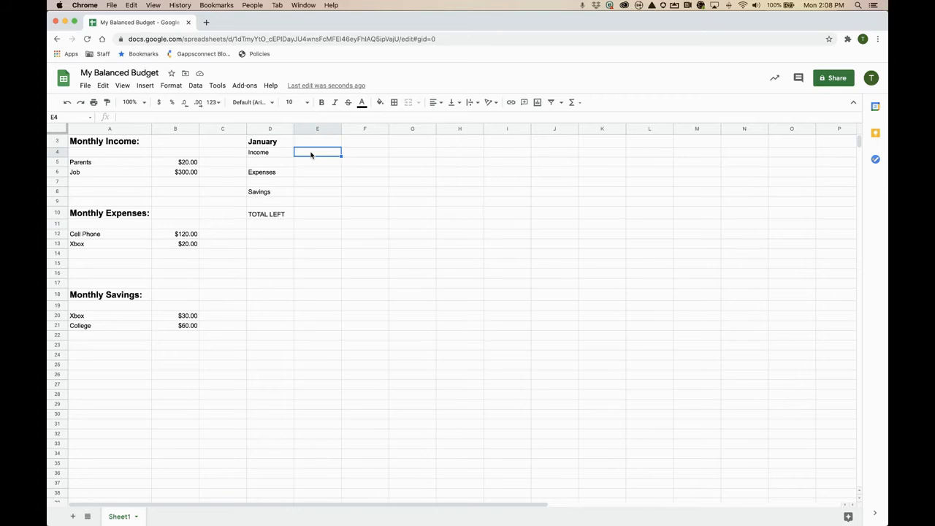
pyautogui.write('=')
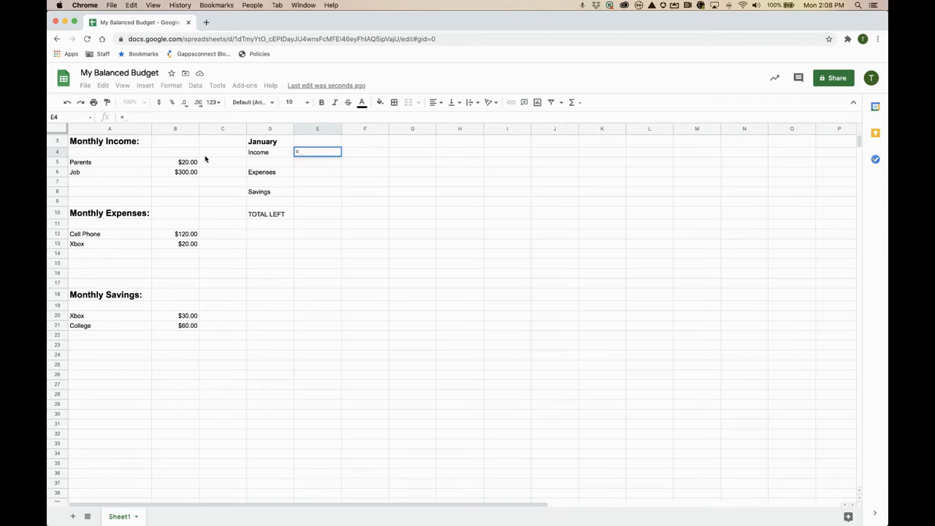
pyautogui.click(180, 165)
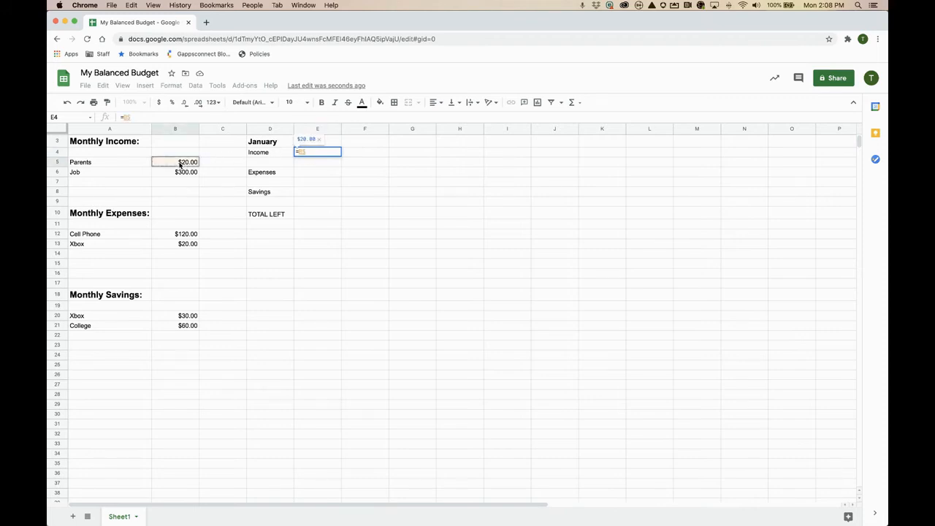
pyautogui.write('+')
pyautogui.click(169, 175)
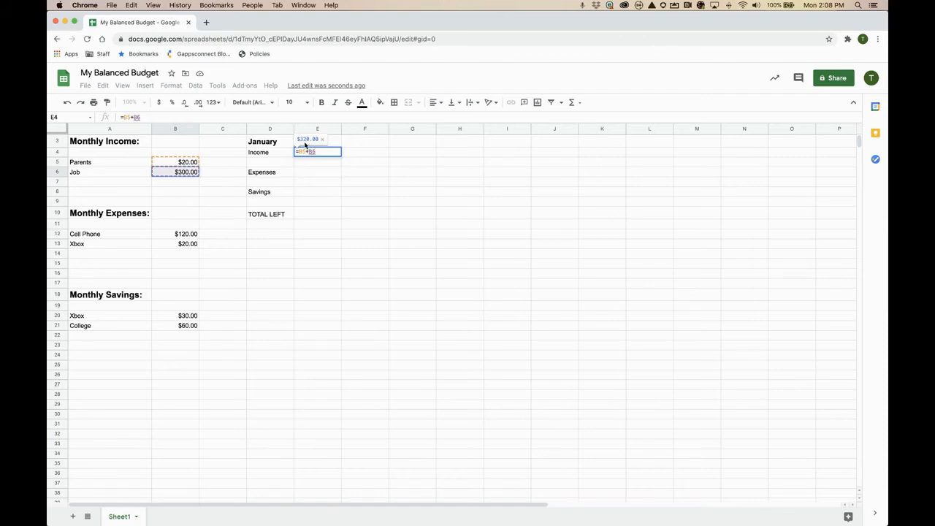
pyautogui.press('Return')
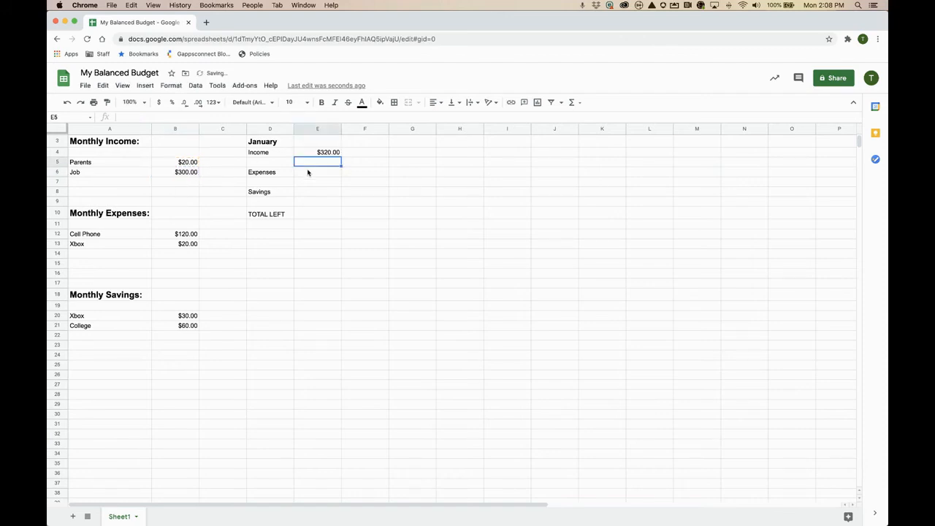
# Replace the January income formula in E4 with =sum(B5:B6)
pyautogui.click(316, 153)
pyautogui.doubleClick(323, 152)
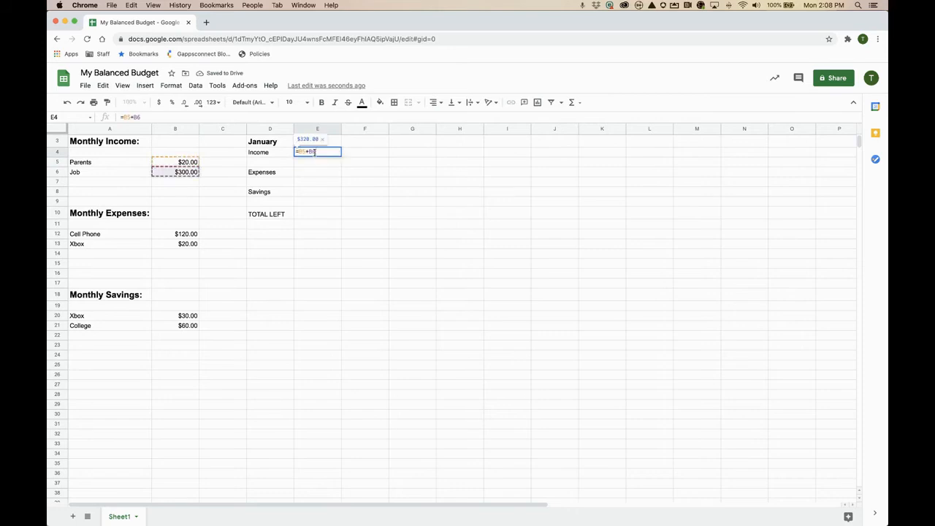
pyautogui.press('BackSpace')
pyautogui.press('BackSpace')
pyautogui.press('BackSpace')
pyautogui.press('BackSpace')
pyautogui.press('BackSpace')
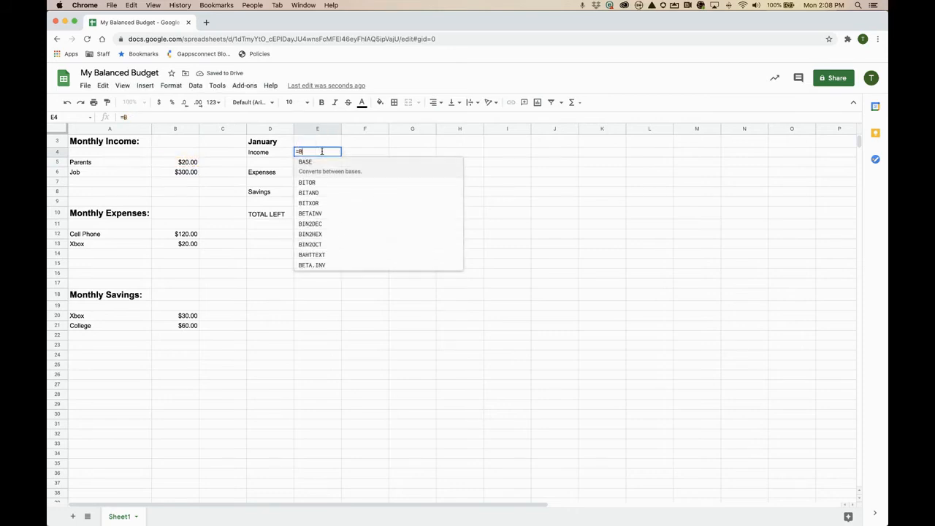
pyautogui.write('sum')
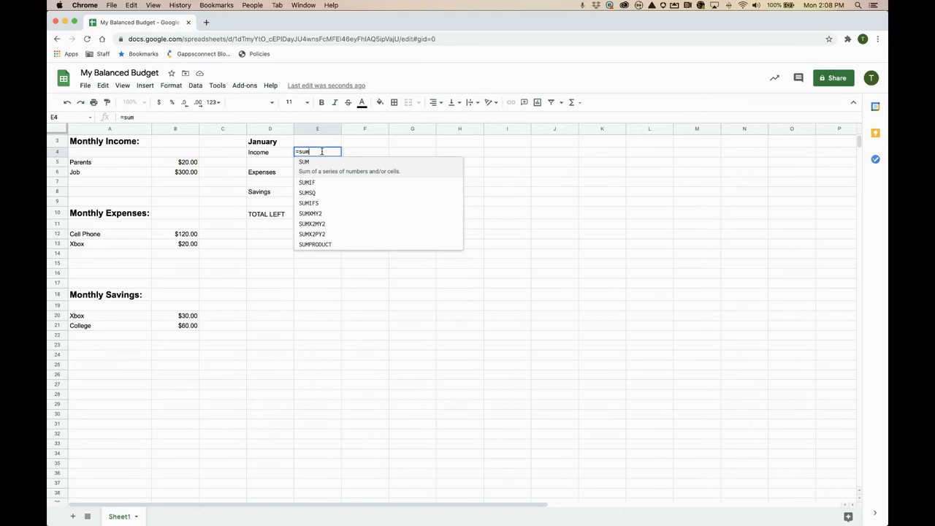
pyautogui.write('(')
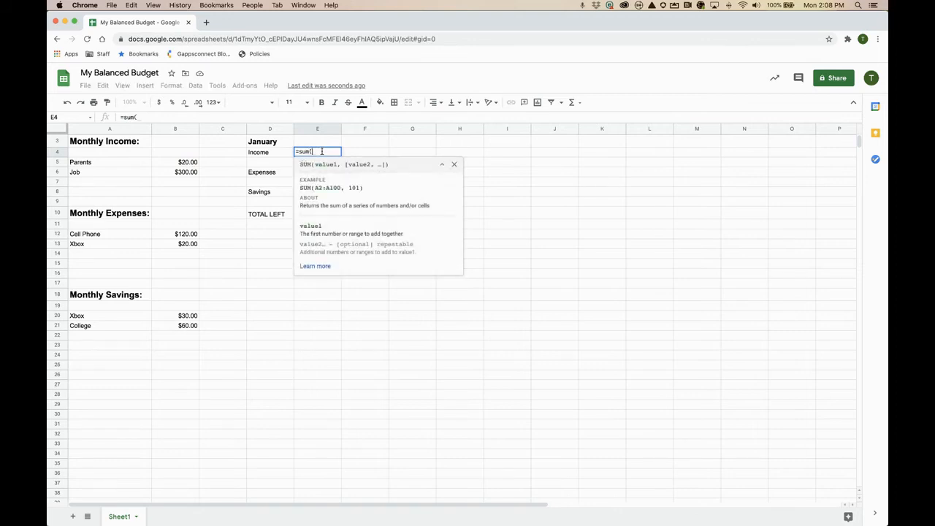
pyautogui.click(189, 163)
pyautogui.moveTo(189, 163); pyautogui.dragTo(186, 172)
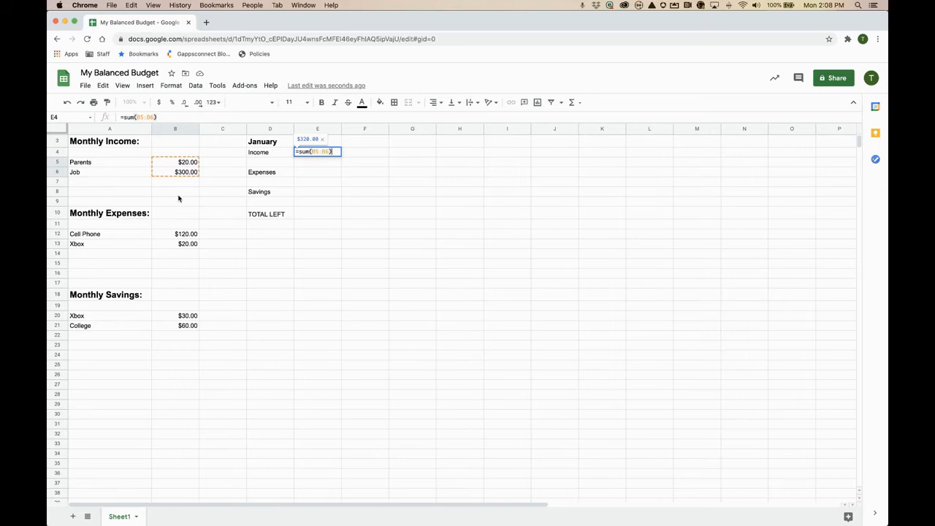
pyautogui.press('Return')
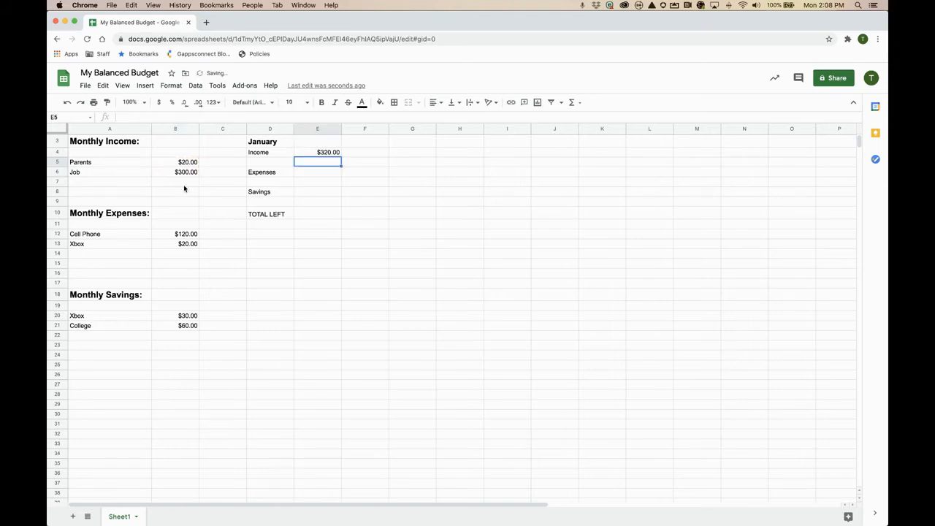
# Total the monthly expenses in E6 with =sum(B12:B16), including the spare rows below the listed items
pyautogui.click(302, 175)
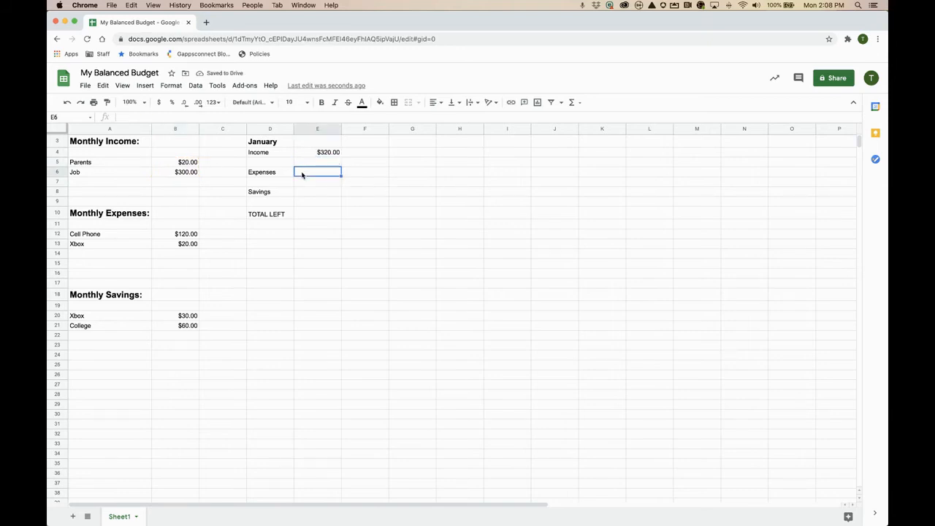
pyautogui.write('=')
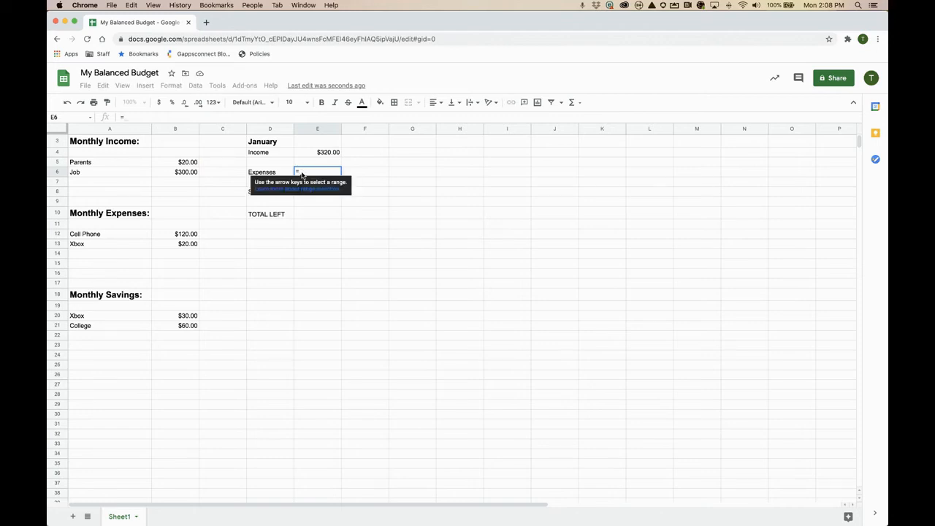
pyautogui.click(126, 119)
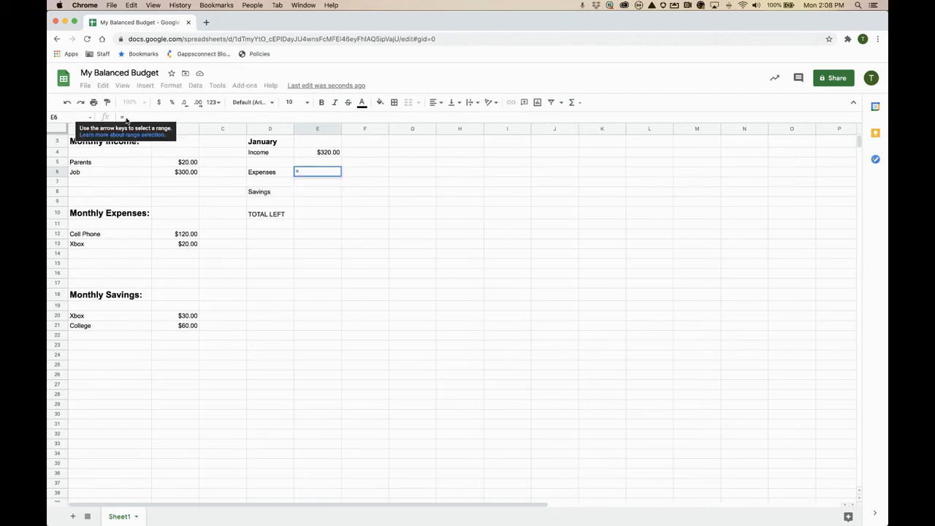
pyautogui.write('su')
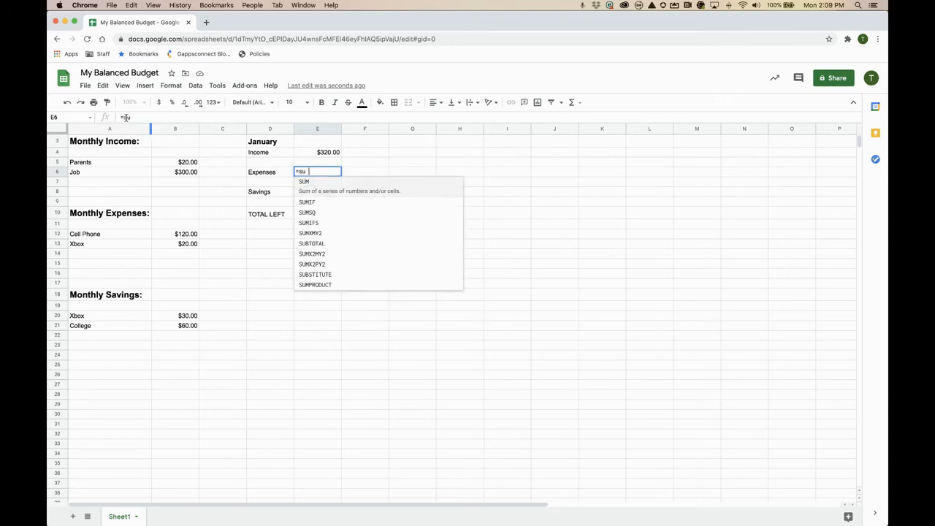
pyautogui.write('m(')
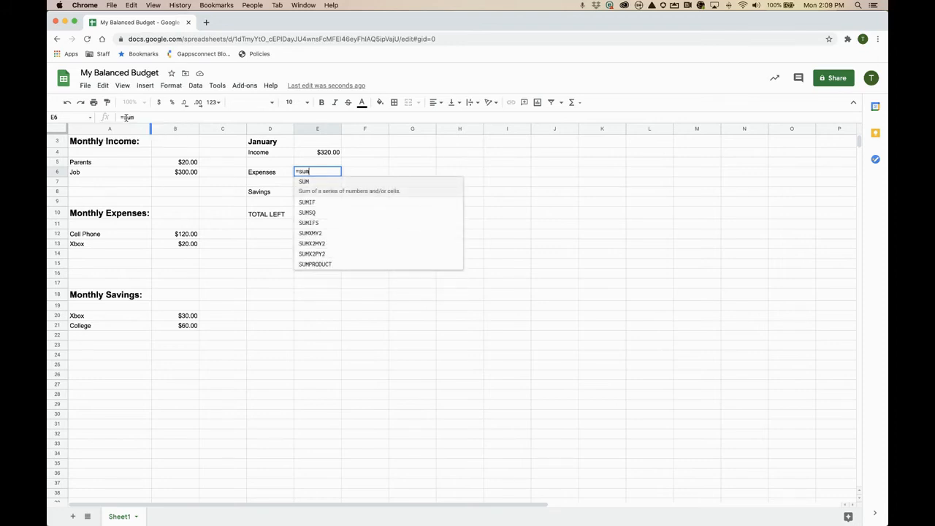
pyautogui.click(171, 236)
pyautogui.moveTo(173, 247); pyautogui.dragTo(171, 275)
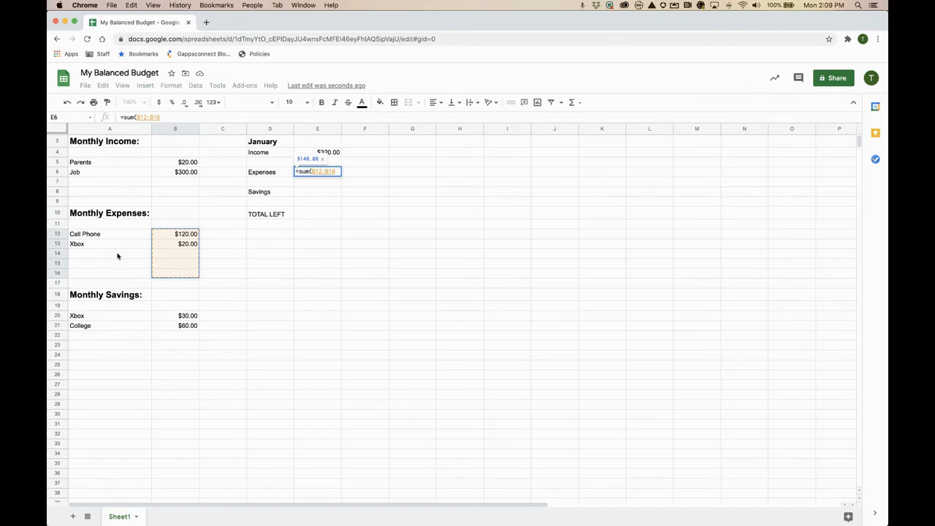
pyautogui.write(')')
pyautogui.press('Return')
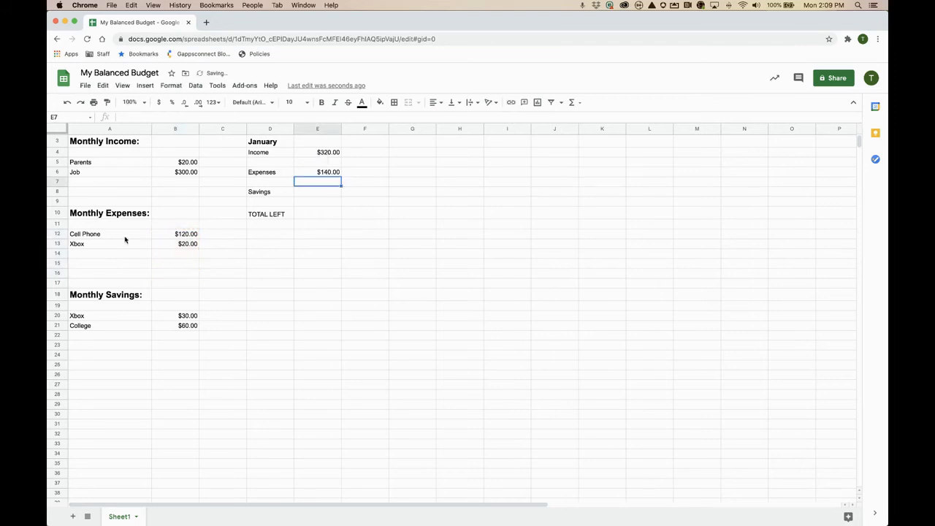
# Extend the income total's range in E4 so the formula reads =sum(B5:B8)
pyautogui.click(325, 154)
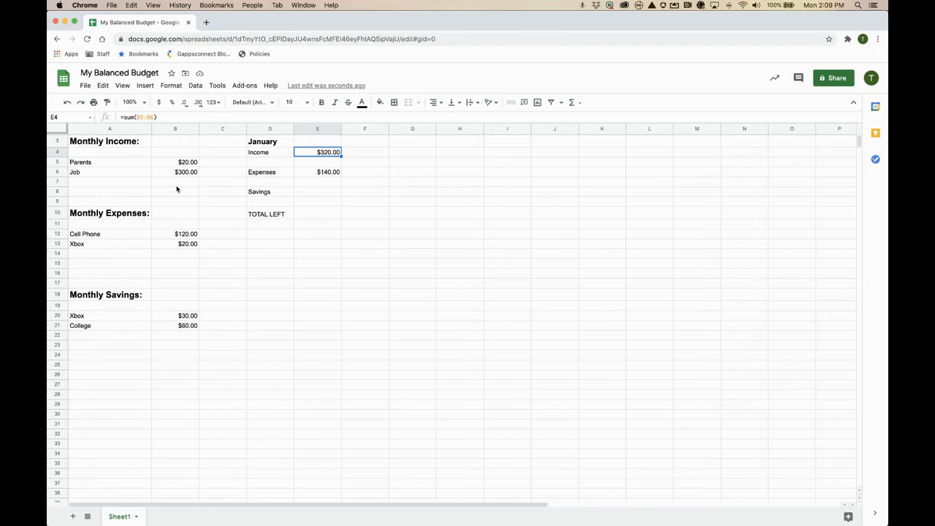
pyautogui.click(152, 117)
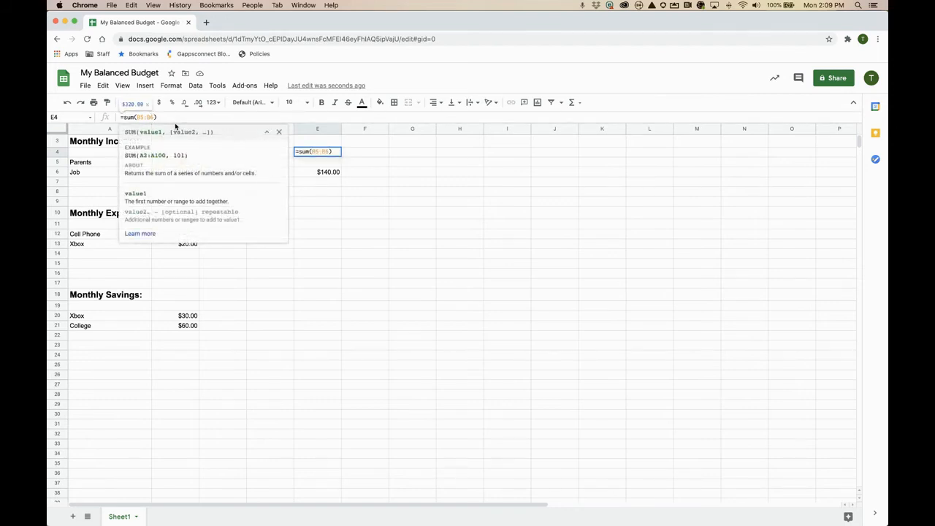
pyautogui.press('BackSpace')
pyautogui.write('8')
pyautogui.press('Return')
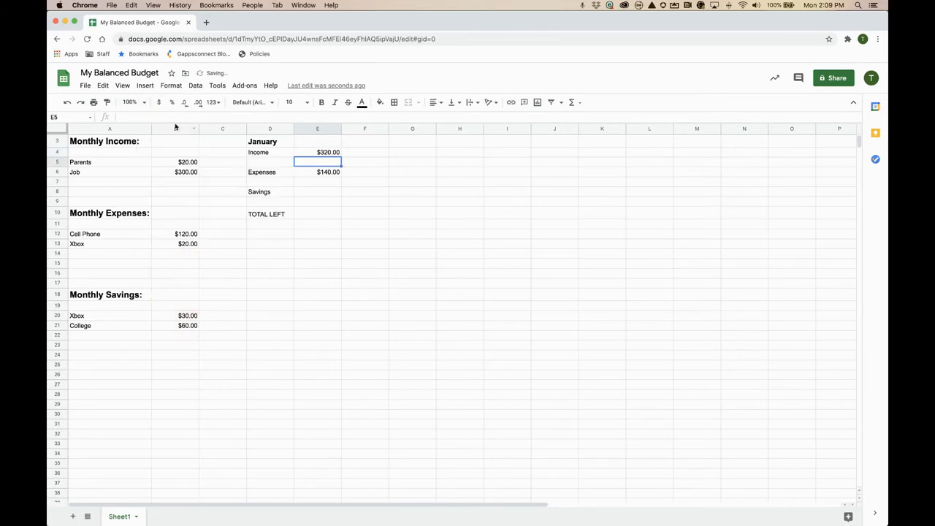
pyautogui.click(320, 154)
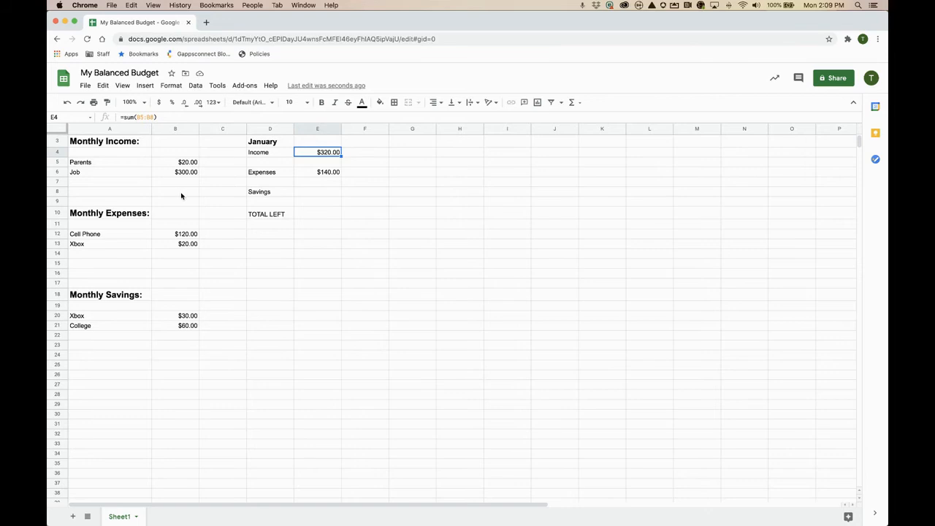
# Total the monthly savings in E8 with =sum(B20:B25), including the spare rows below the listed items
pyautogui.click(318, 192)
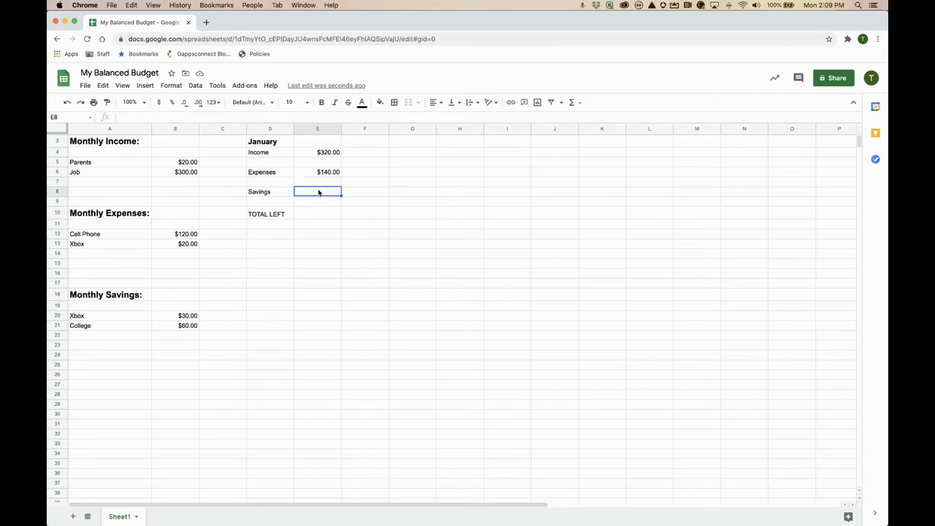
pyautogui.write('=')
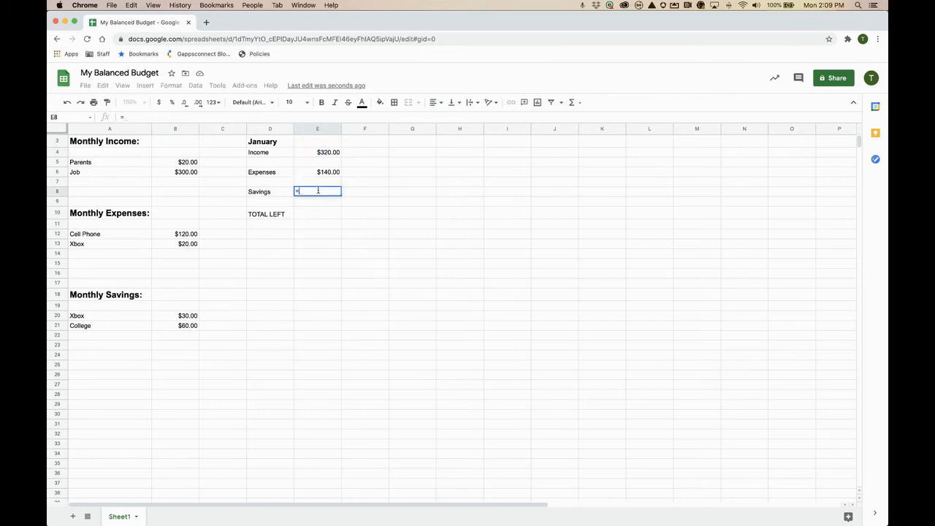
pyautogui.write('sum(')
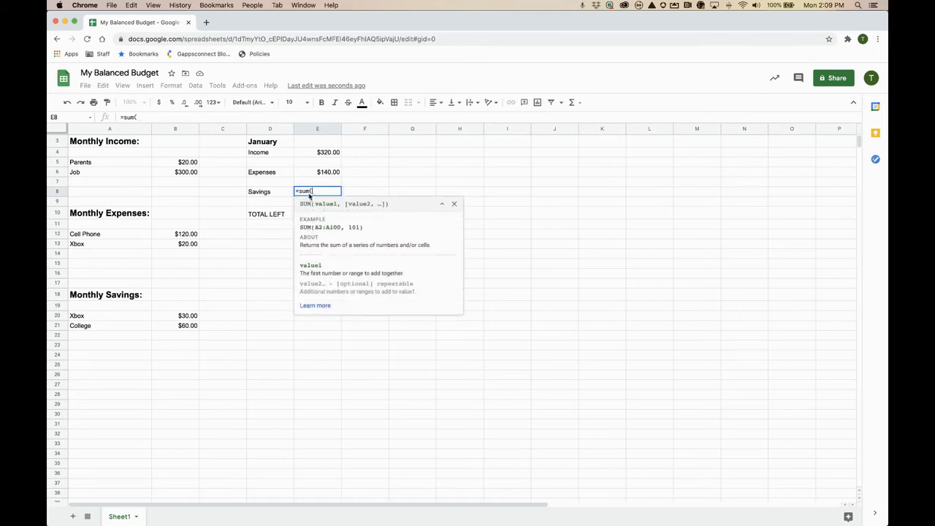
pyautogui.click(182, 317)
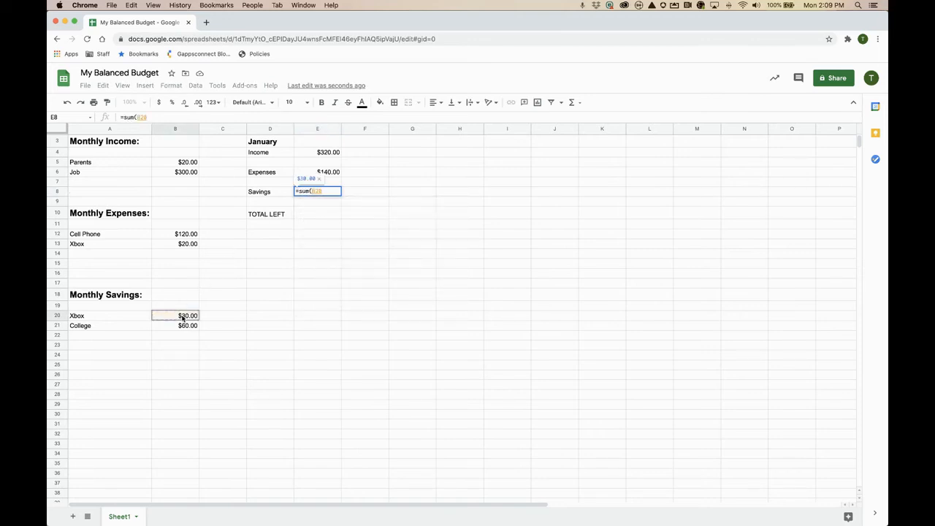
pyautogui.moveTo(182, 319); pyautogui.dragTo(177, 367)
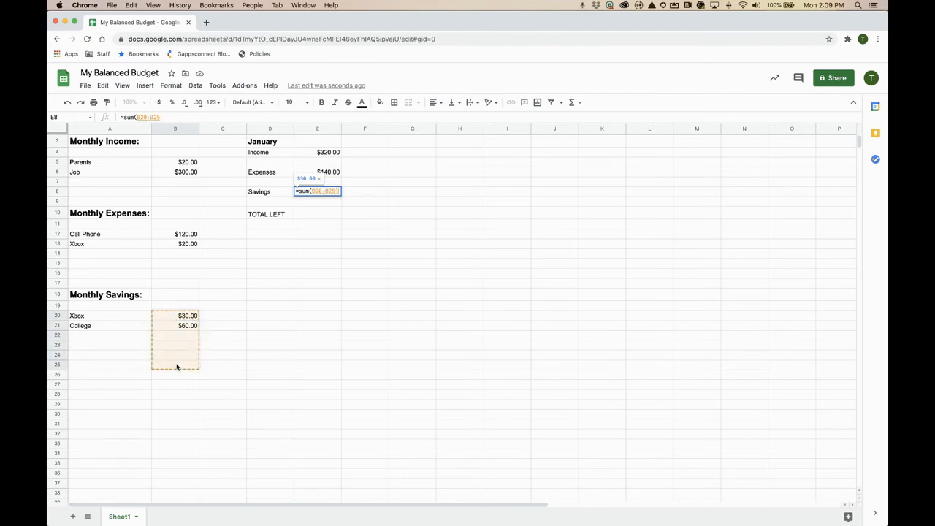
pyautogui.press('Return')
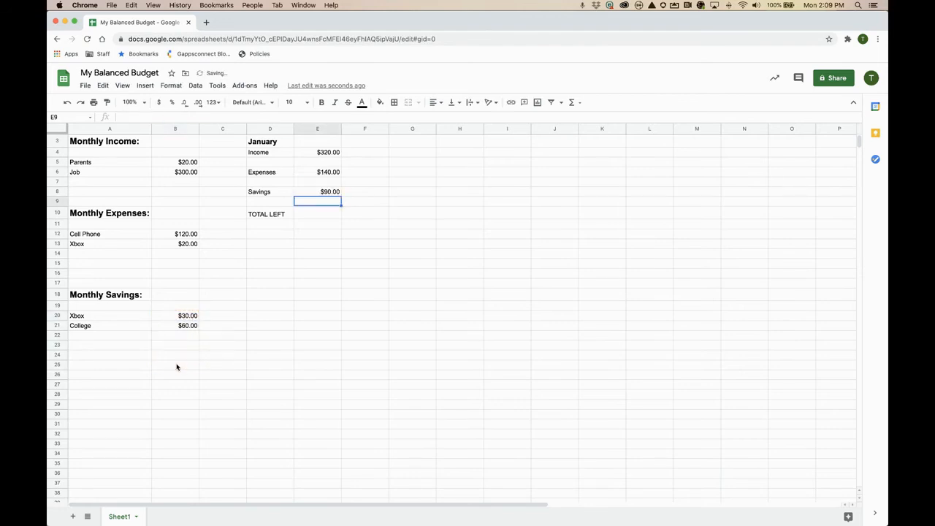
# Start the TOTAL LEFT formula in E10 with the January income cell followed by a minus sign, =E4-
pyautogui.click(314, 215)
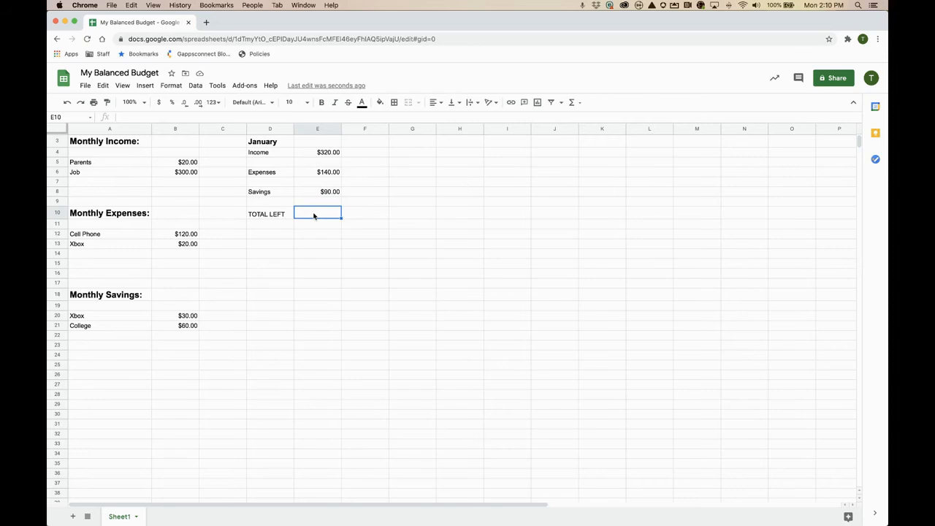
pyautogui.write('=')
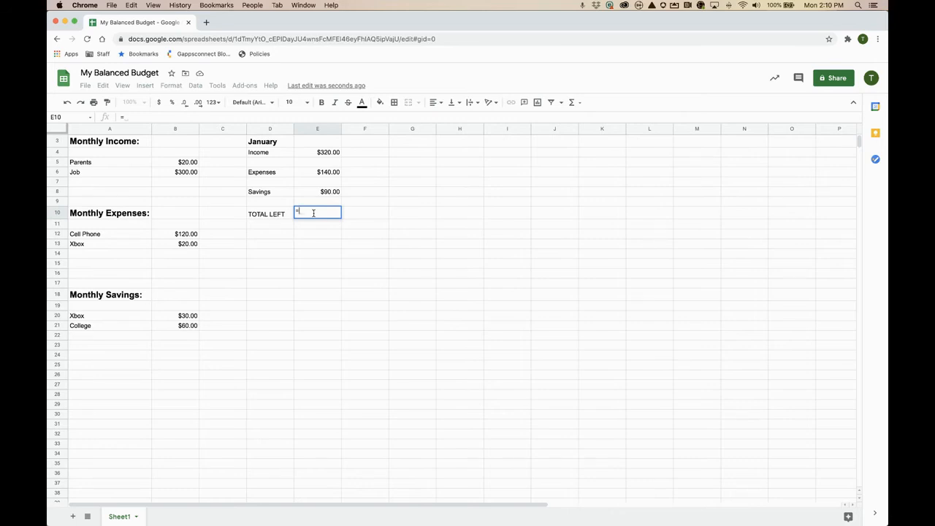
pyautogui.click(331, 152)
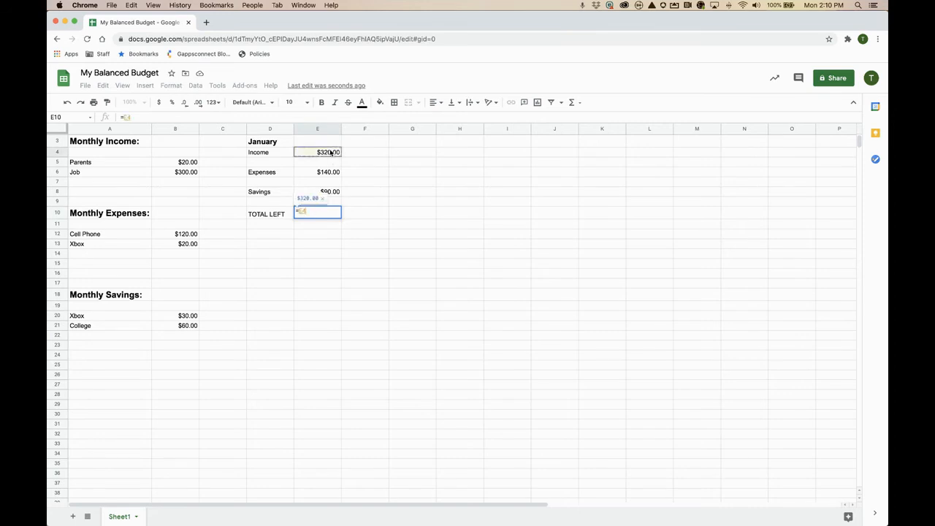
pyautogui.write('-')
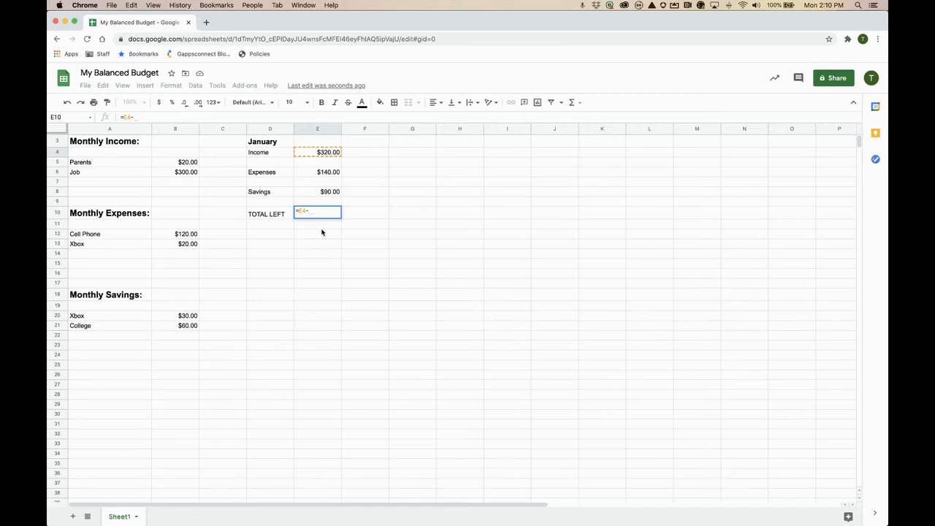
pyautogui.click(329, 173)
pyautogui.write('-')
pyautogui.click(331, 192)
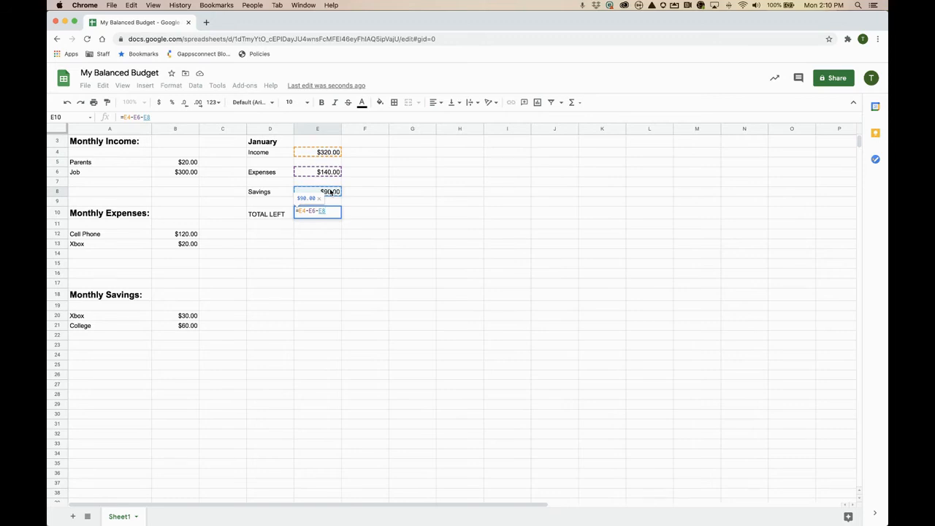
pyautogui.press('BackSpace')
pyautogui.press('BackSpace')
pyautogui.press('BackSpace')
pyautogui.press('BackSpace')
pyautogui.press('BackSpace')
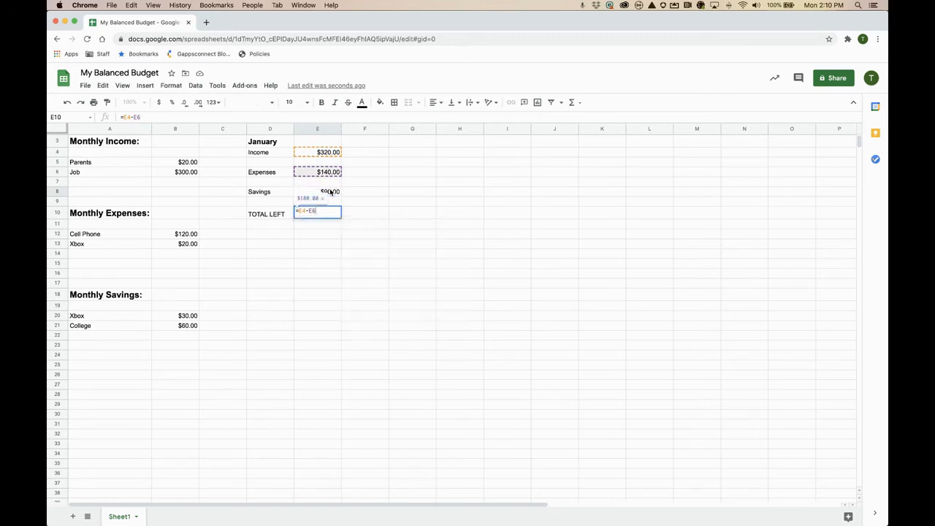
# Complete the E10 formula as =E4-(E6+E8), subtracting the sum of expenses and savings from income
pyautogui.write('(')
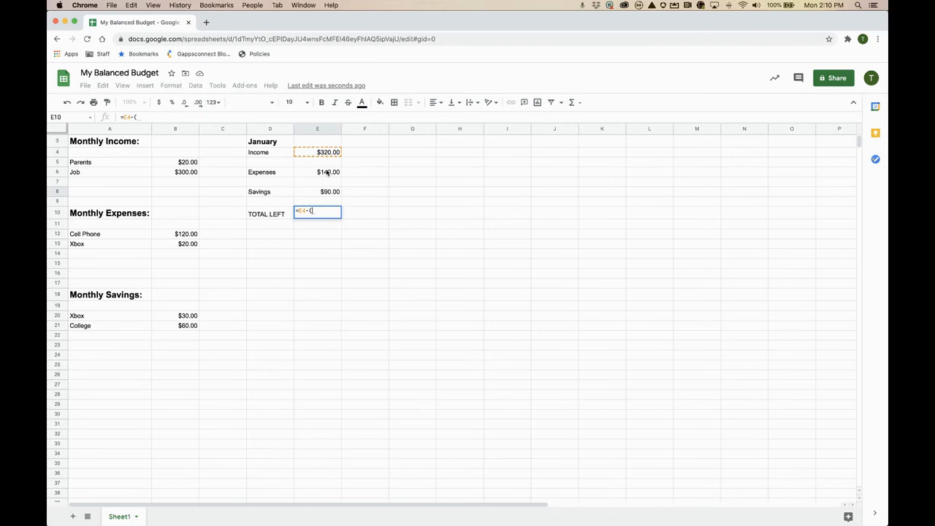
pyautogui.click(326, 172)
pyautogui.write('+')
pyautogui.click(330, 192)
pyautogui.write(')')
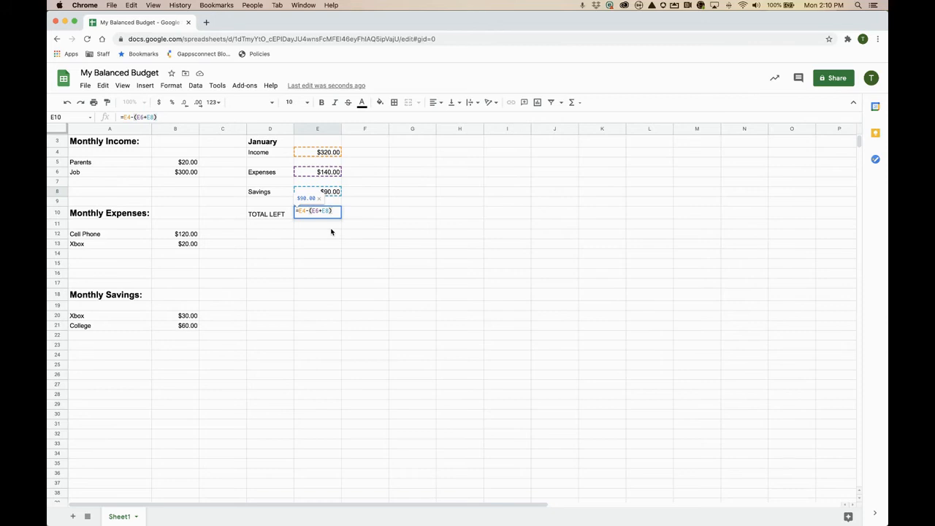
pyautogui.press('Return')
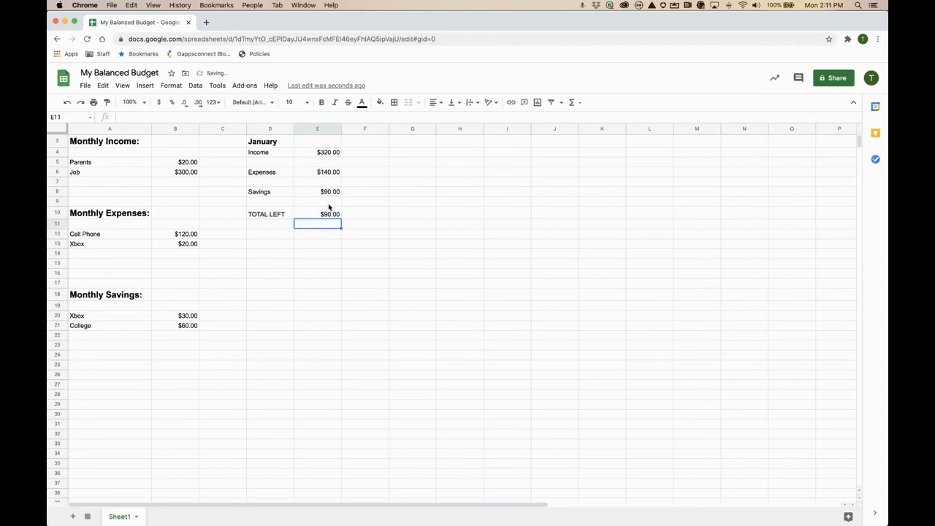
# Make the TOTAL LEFT label and its amount in D10:E10 bold
pyautogui.moveTo(270, 214); pyautogui.dragTo(320, 217)
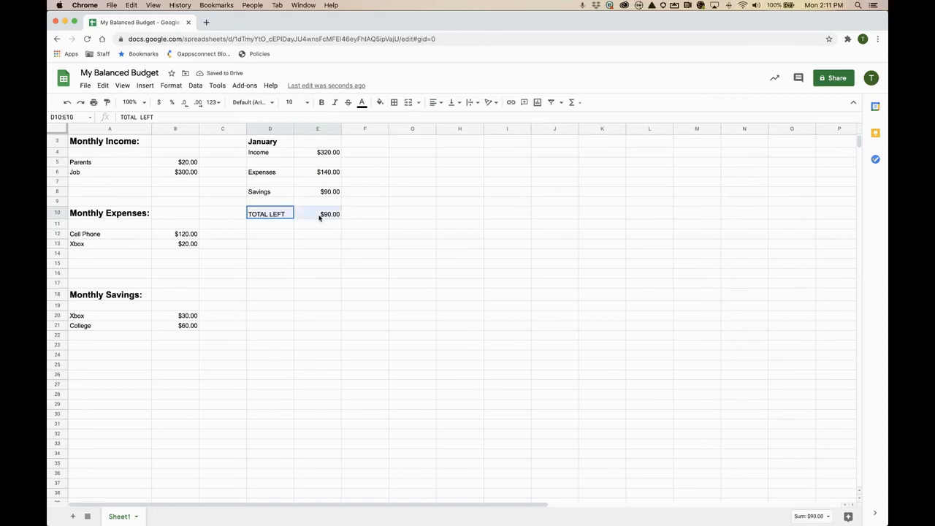
pyautogui.click(321, 103)
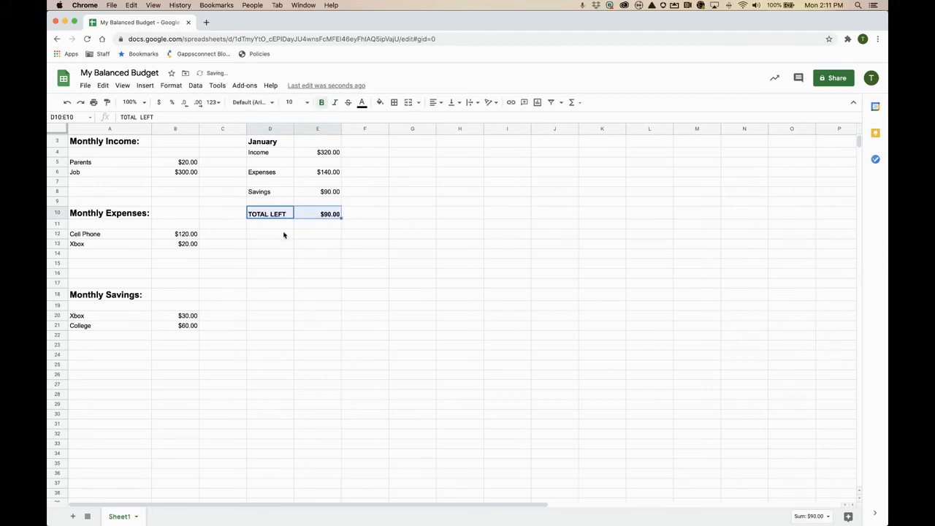
pyautogui.click(289, 285)
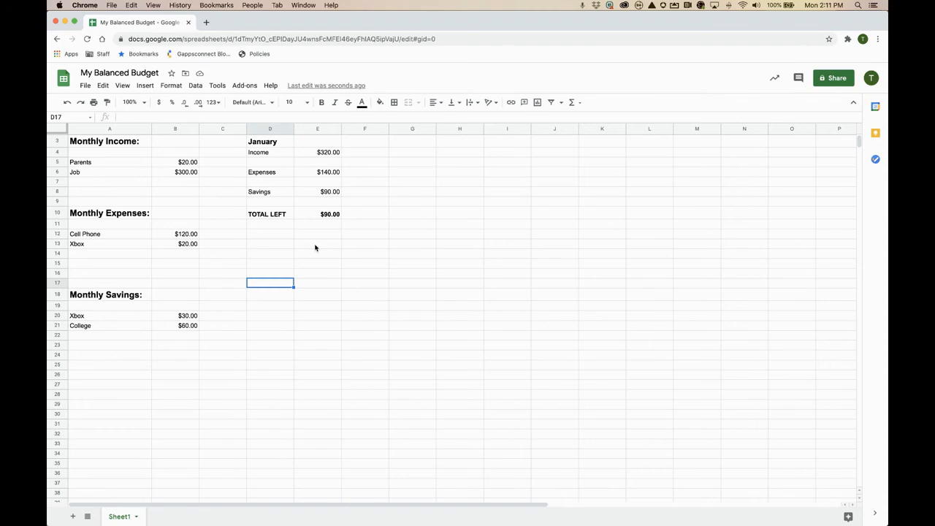
pyautogui.click(309, 214)
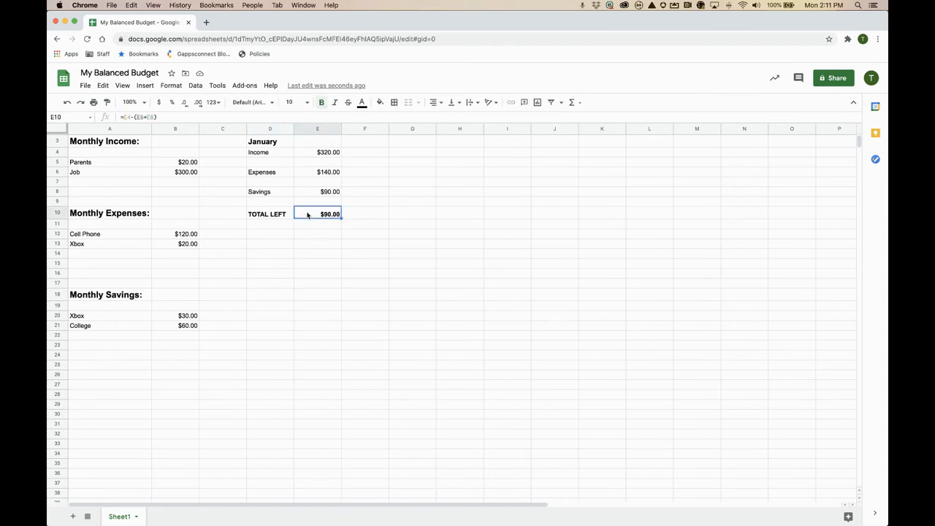
pyautogui.click(195, 85)
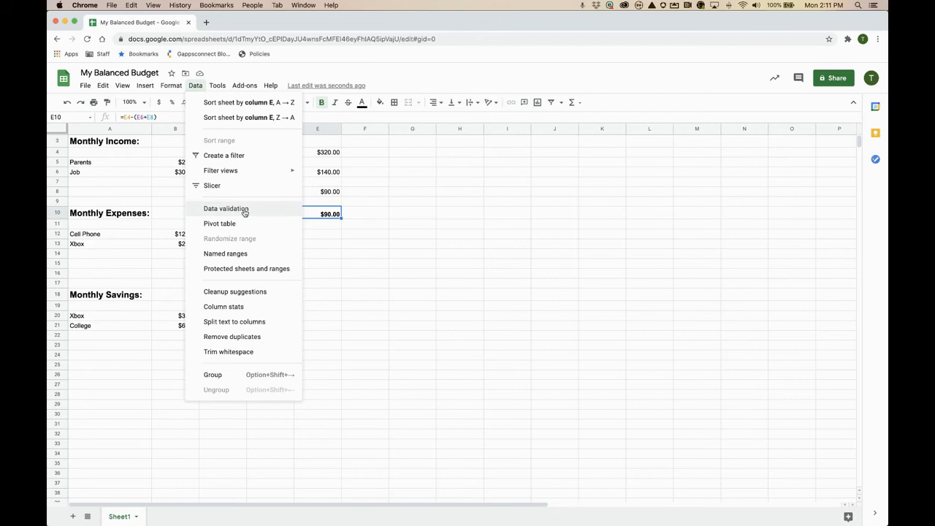
pyautogui.moveTo(168, 86)
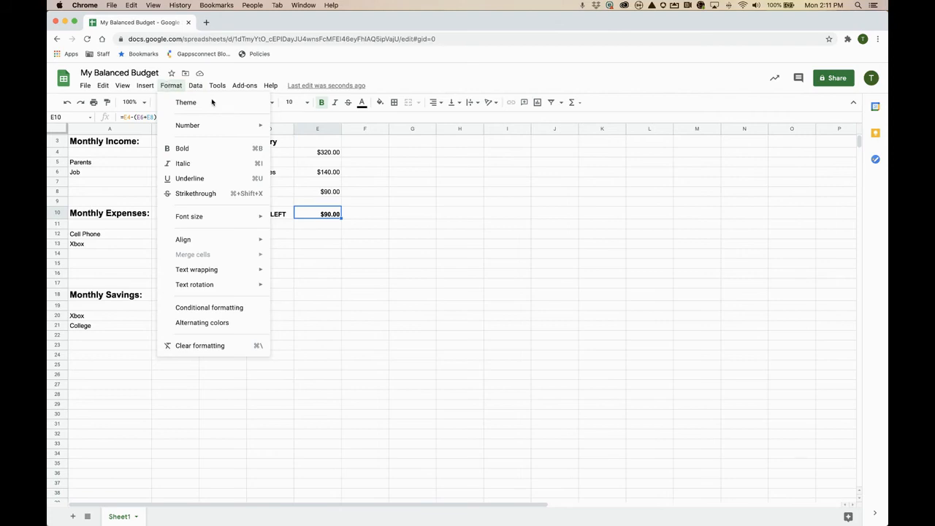
pyautogui.click(311, 274)
# Add a conditional formatting rule to E10 that applies the default green style when the value is greater than or equal to 0
pyautogui.click(320, 215)
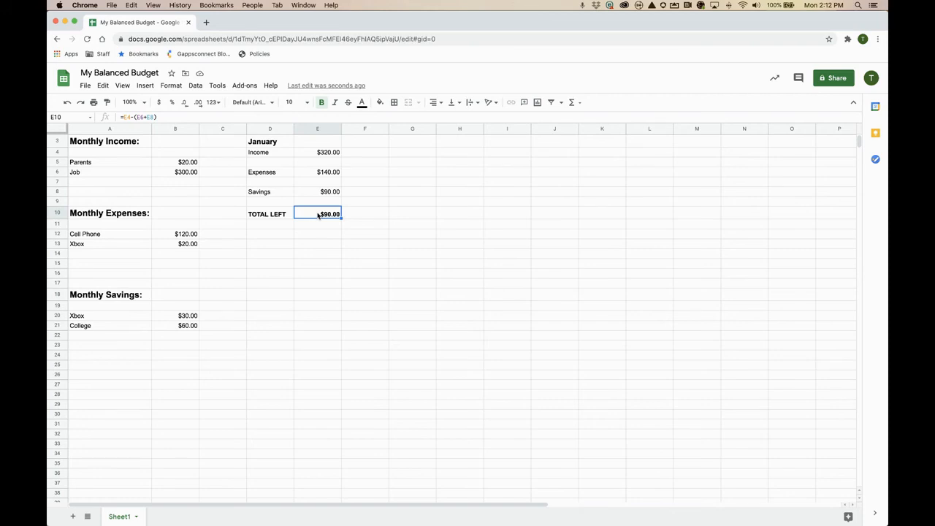
pyautogui.click(168, 86)
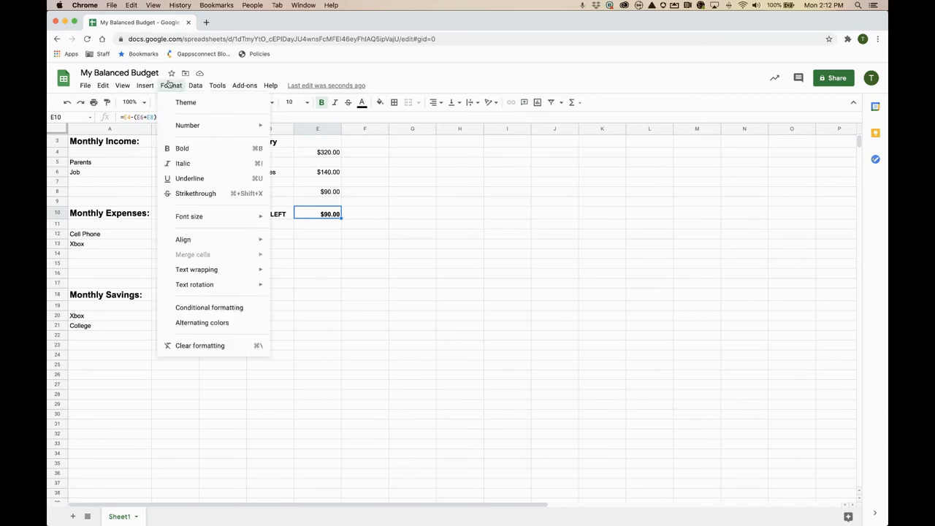
pyautogui.click(204, 308)
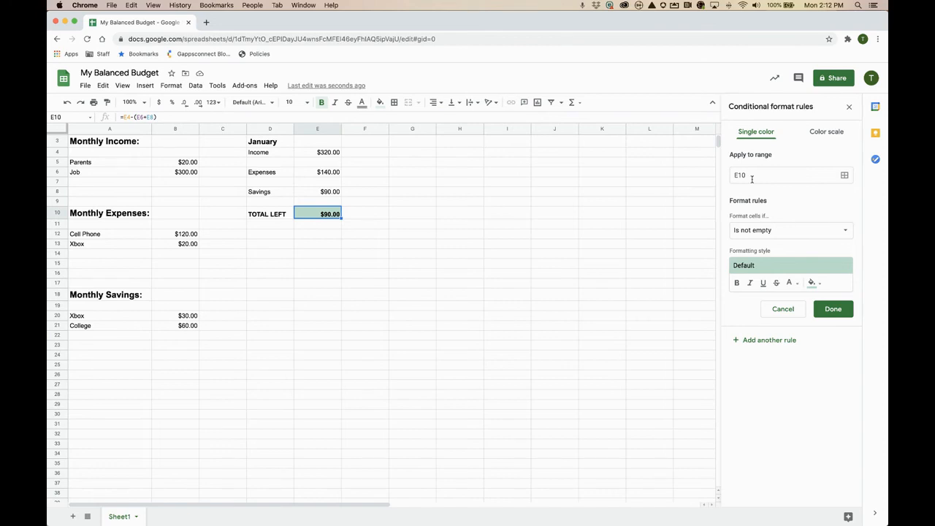
pyautogui.click(796, 232)
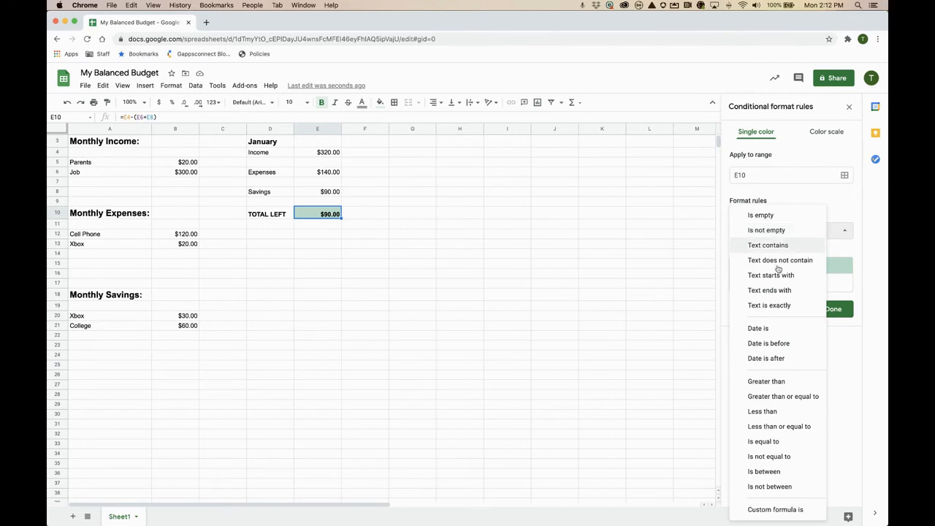
pyautogui.click(788, 397)
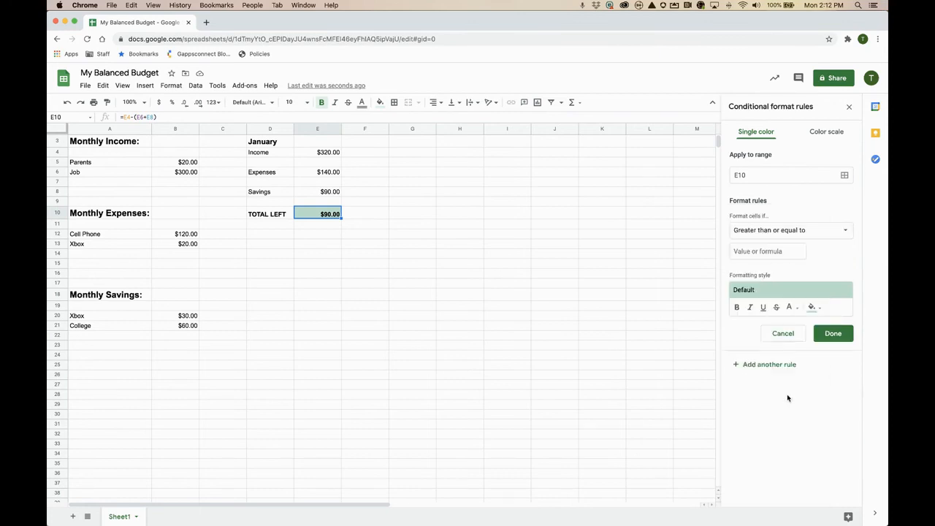
pyautogui.click(767, 252)
pyautogui.write('0')
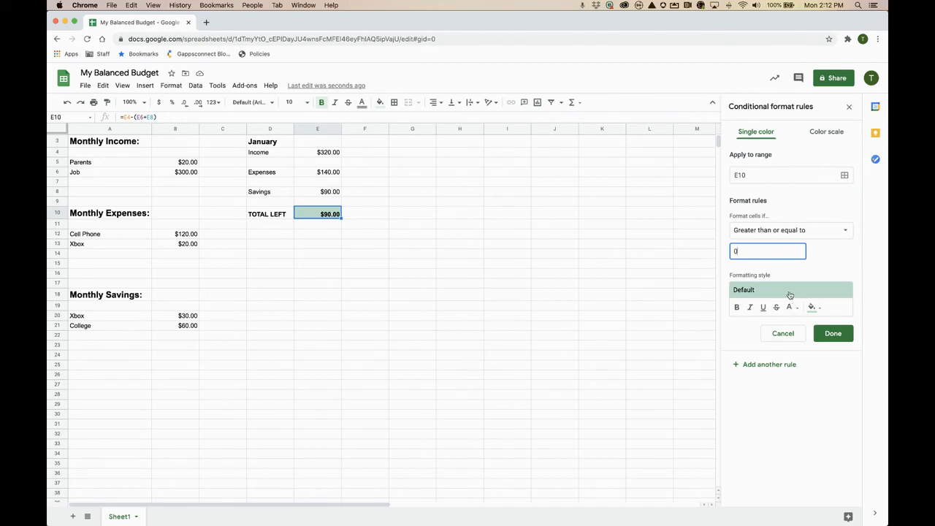
pyautogui.click(833, 333)
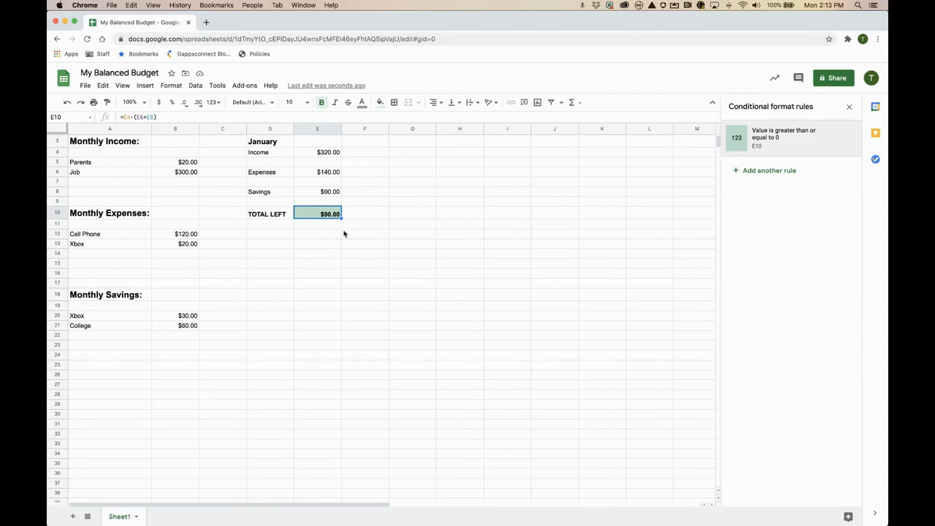
# Create a second conditional formatting rule for E10 with the condition less than 0
pyautogui.click(764, 171)
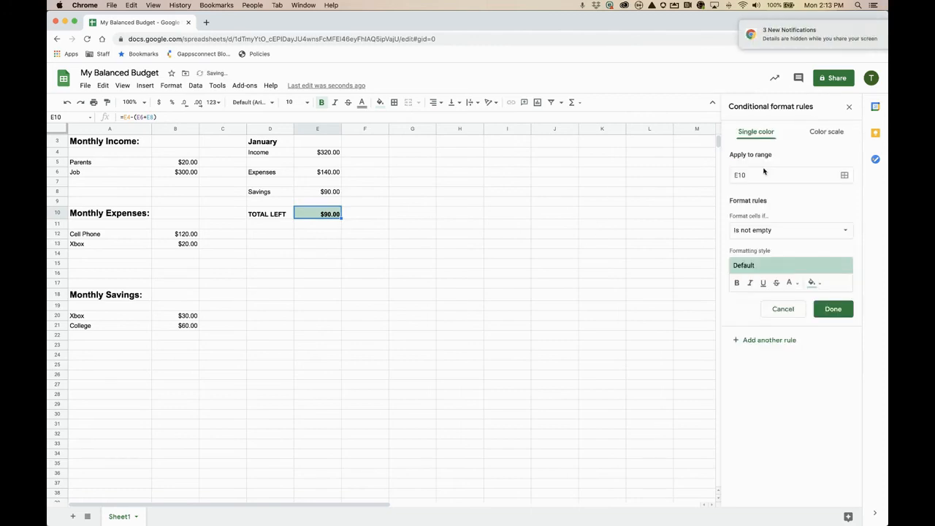
pyautogui.click(817, 235)
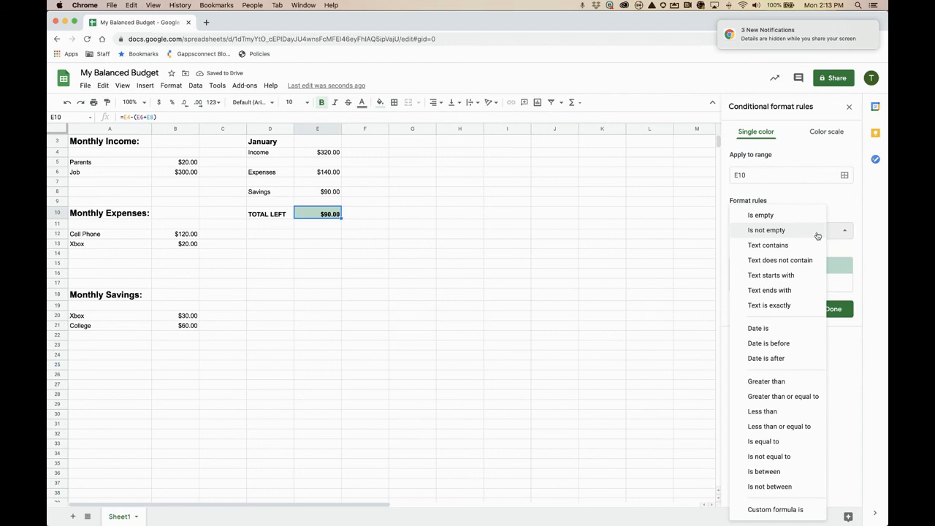
pyautogui.click(793, 414)
pyautogui.click(775, 251)
pyautogui.write('0')
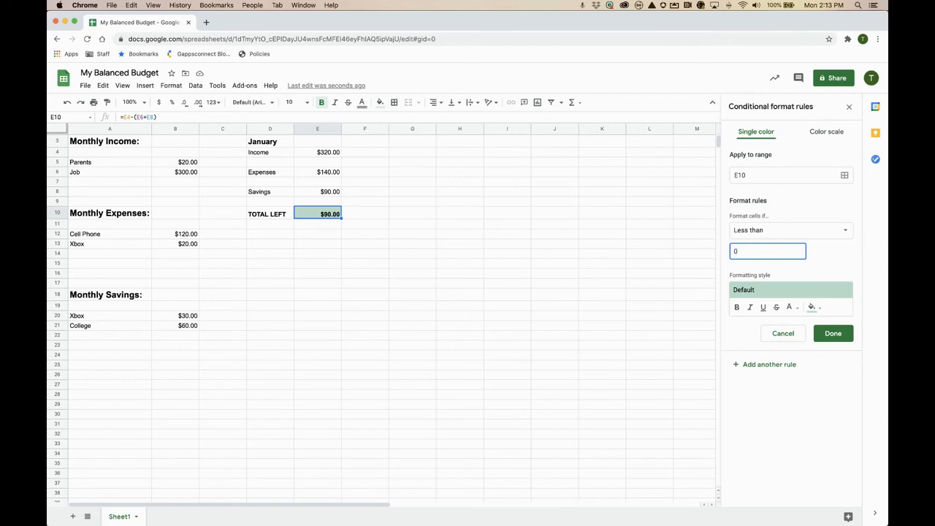
# Set the text color of the less-than-0 rule to red and save the rule
pyautogui.click(812, 307)
pyautogui.click(812, 307)
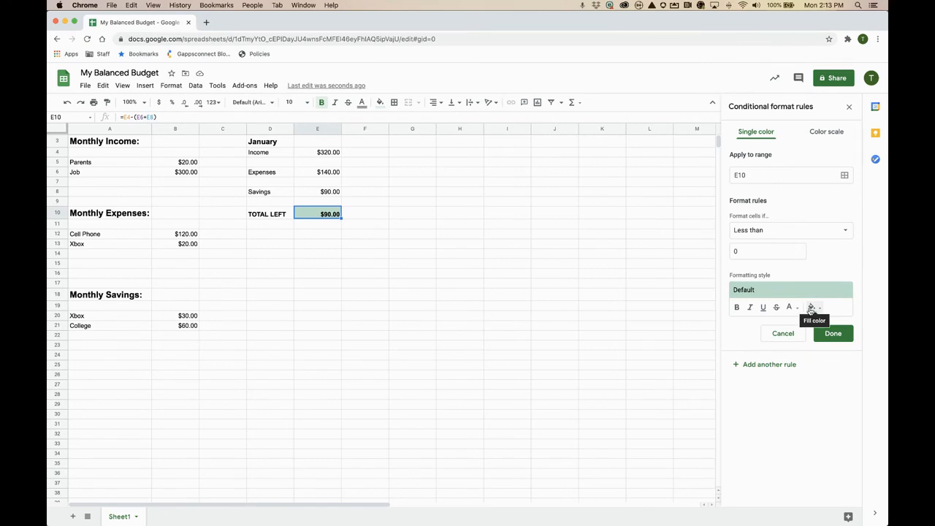
pyautogui.click(811, 308)
pyautogui.click(789, 307)
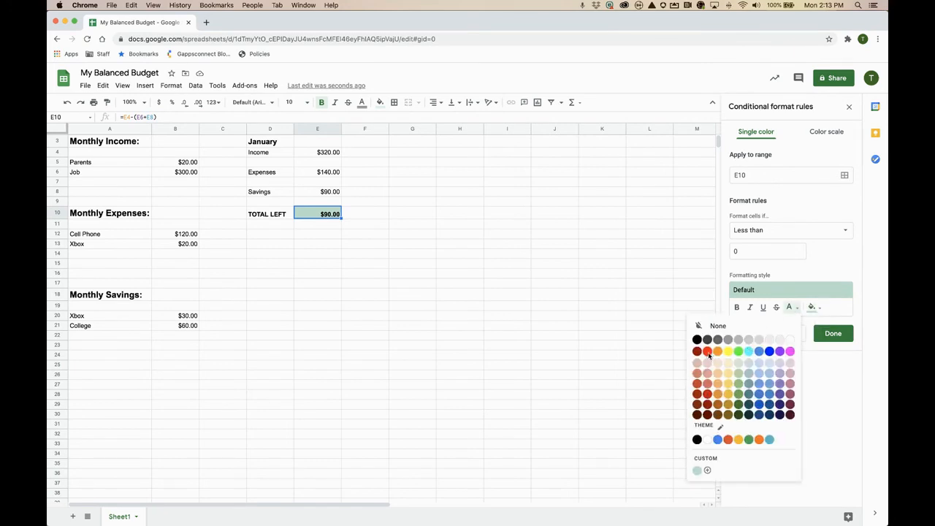
pyautogui.click(708, 354)
pyautogui.click(838, 333)
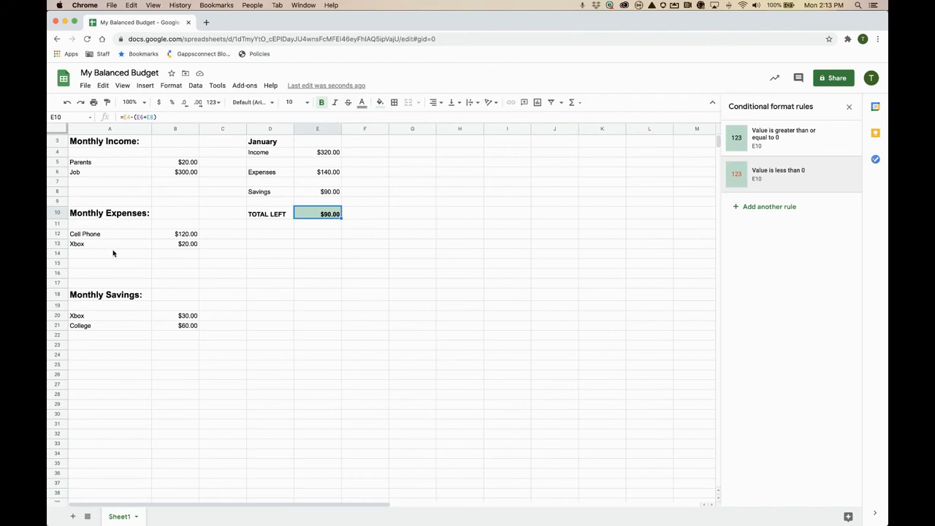
# Add a Groceries expense of 100 in row 14 of the monthly expenses
pyautogui.click(86, 256)
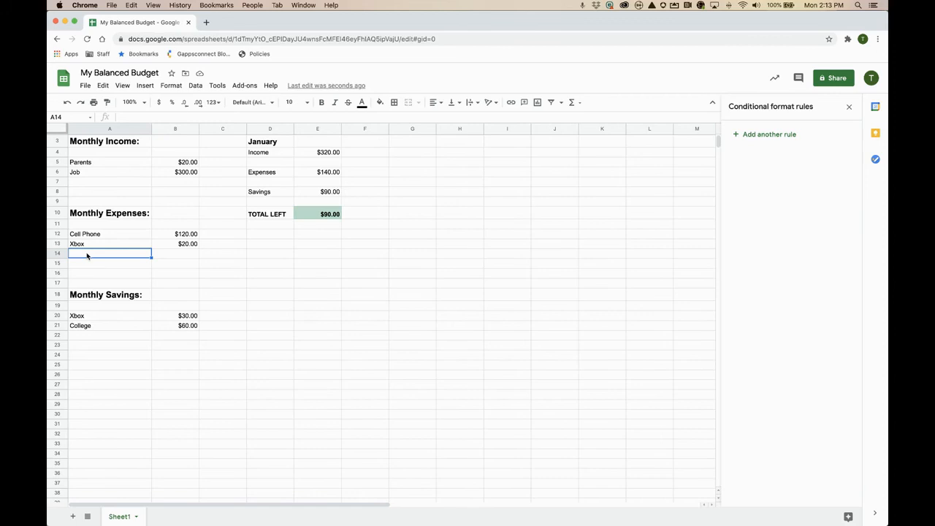
pyautogui.write('Groceries')
pyautogui.press('Tab')
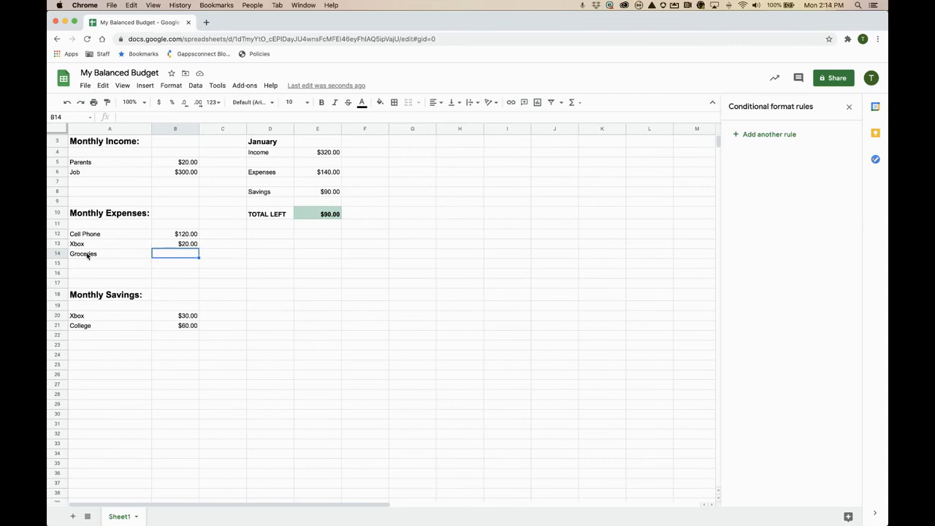
pyautogui.write('100')
pyautogui.press('Return')
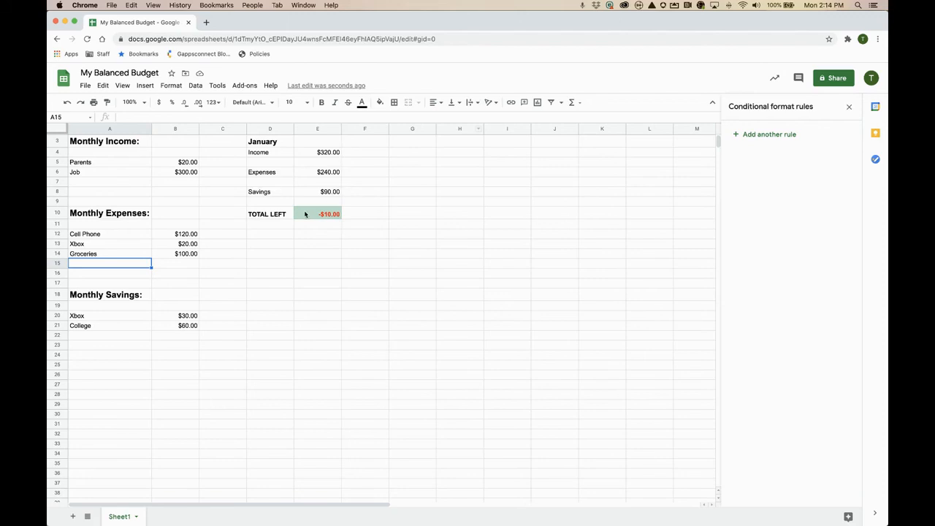
# Reopen E10's less-than-0 formatting rule and change its text color to black
pyautogui.click(305, 214)
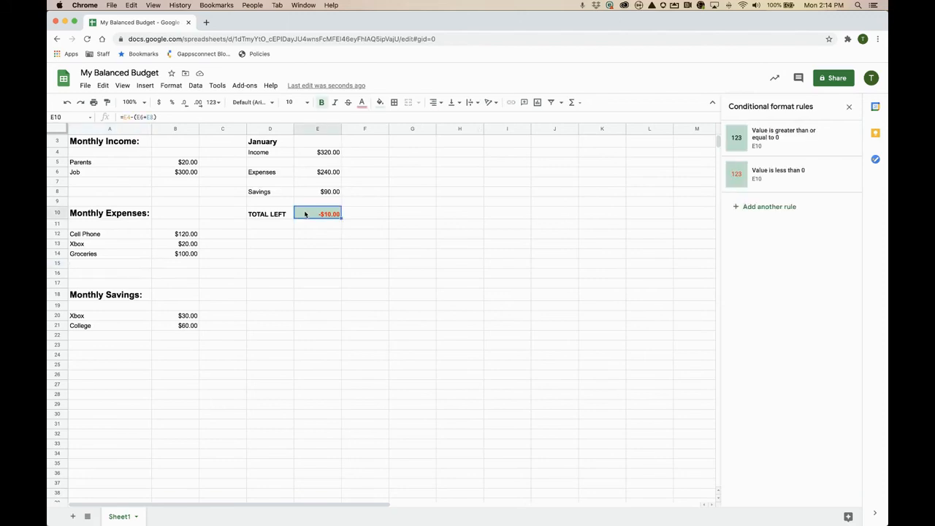
pyautogui.click(776, 174)
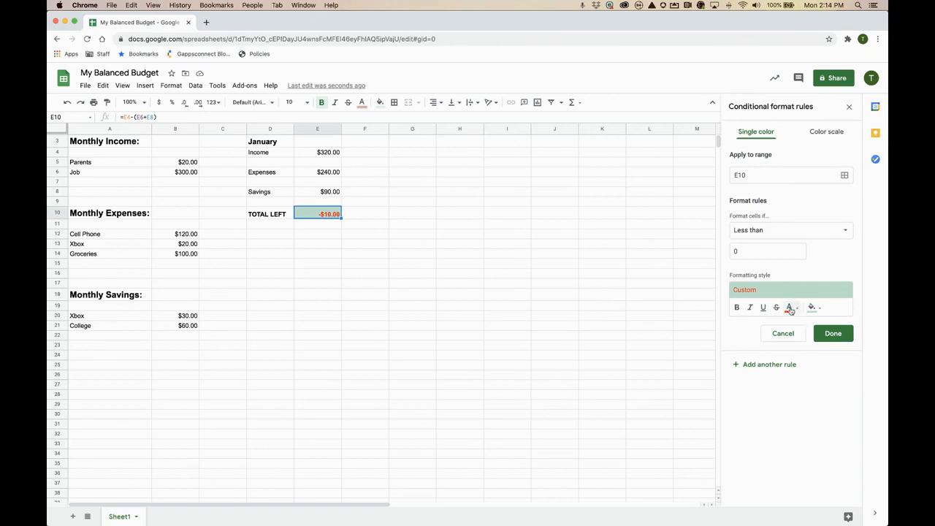
pyautogui.click(790, 310)
pyautogui.click(711, 337)
pyautogui.click(791, 309)
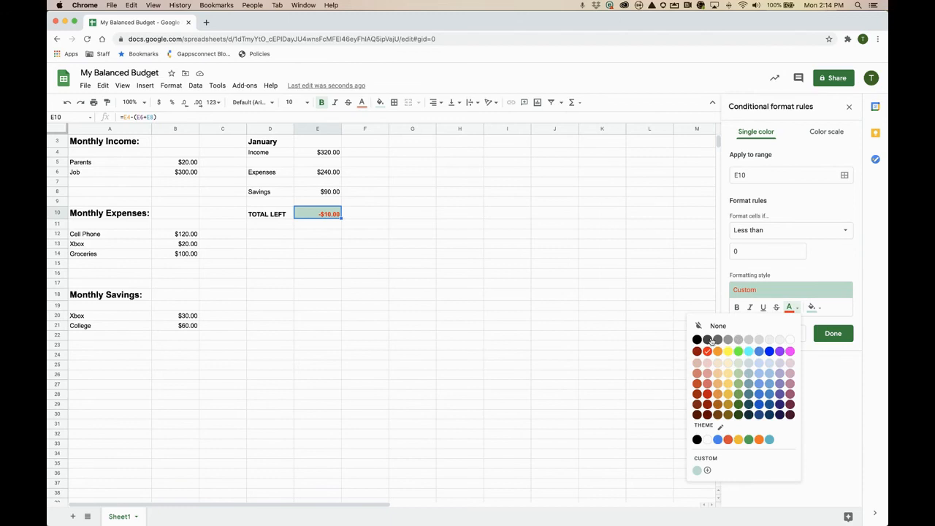
pyautogui.click(698, 341)
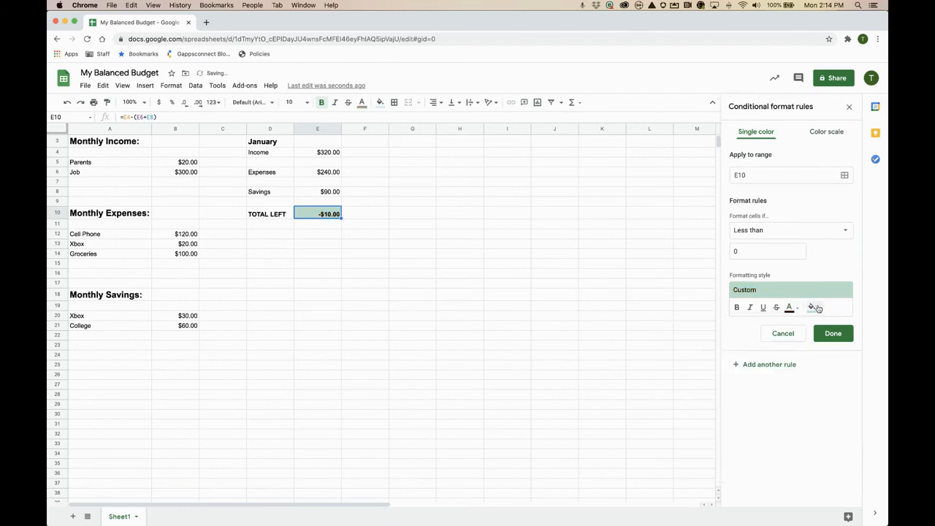
# Set the fill color of E10's less-than-0 formatting rule to red
pyautogui.click(819, 309)
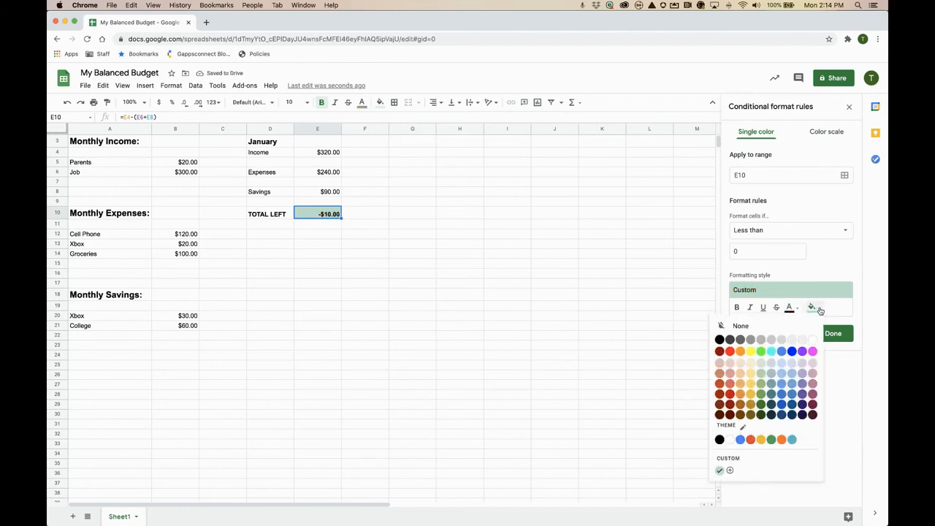
pyautogui.click(730, 353)
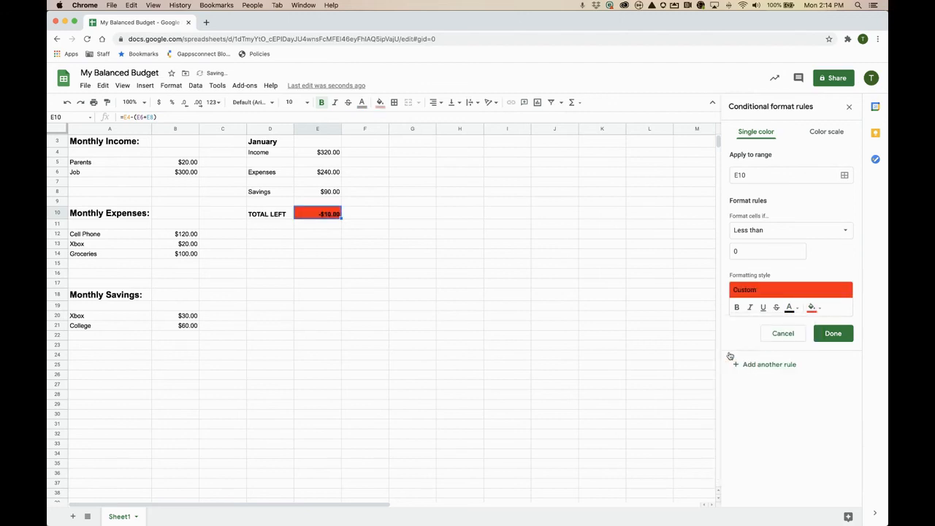
pyautogui.click(574, 341)
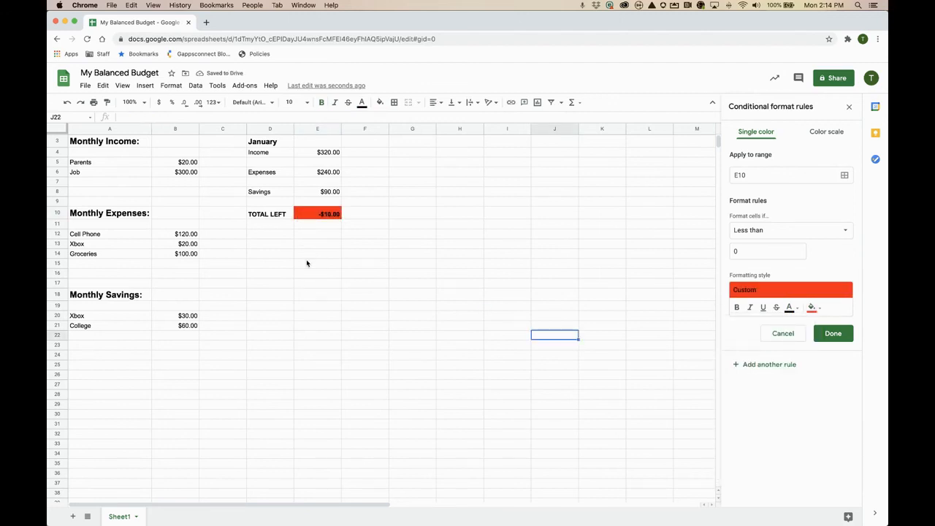
# Change the Groceries amount in the monthly expenses to 50
pyautogui.click(184, 255)
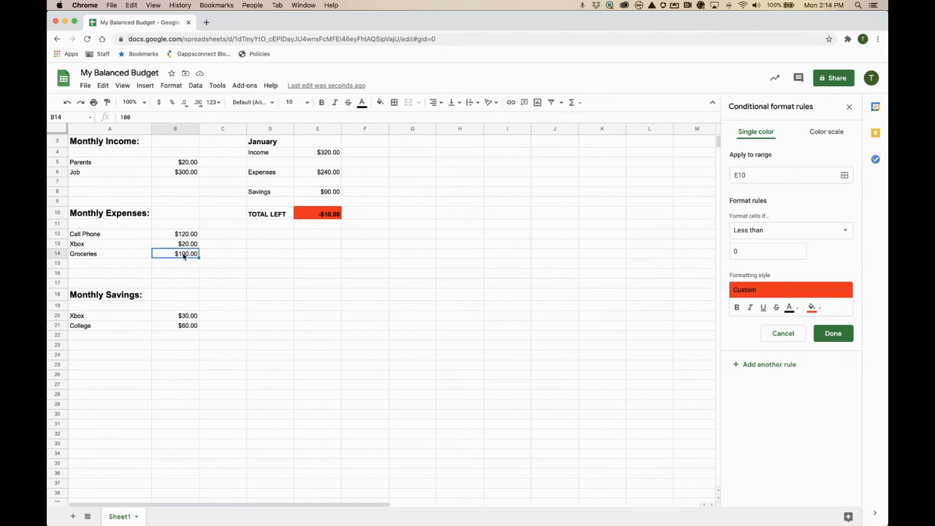
pyautogui.write('50')
pyautogui.press('Return')
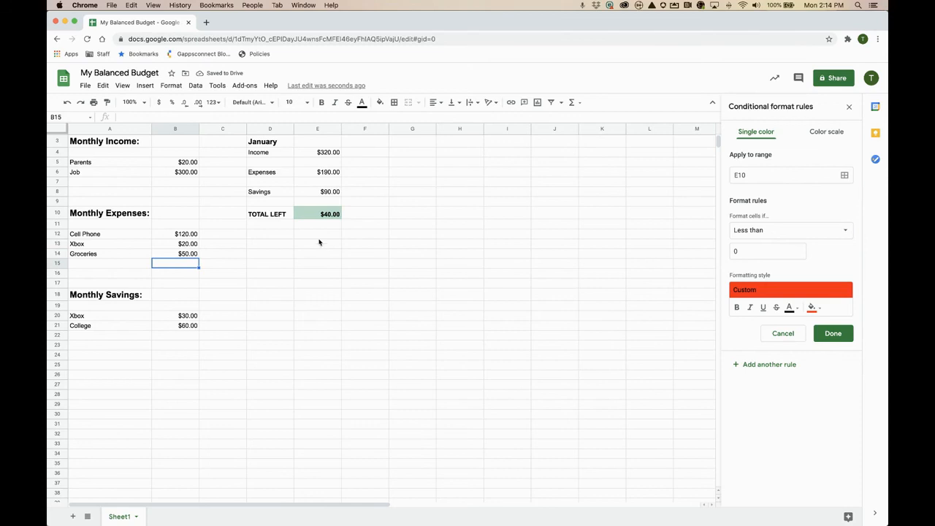
# Copy the January summary block D3:E10 and paste it starting at G3
pyautogui.click(260, 143)
pyautogui.moveTo(293, 170); pyautogui.dragTo(314, 212)
pyautogui.press('super+c')
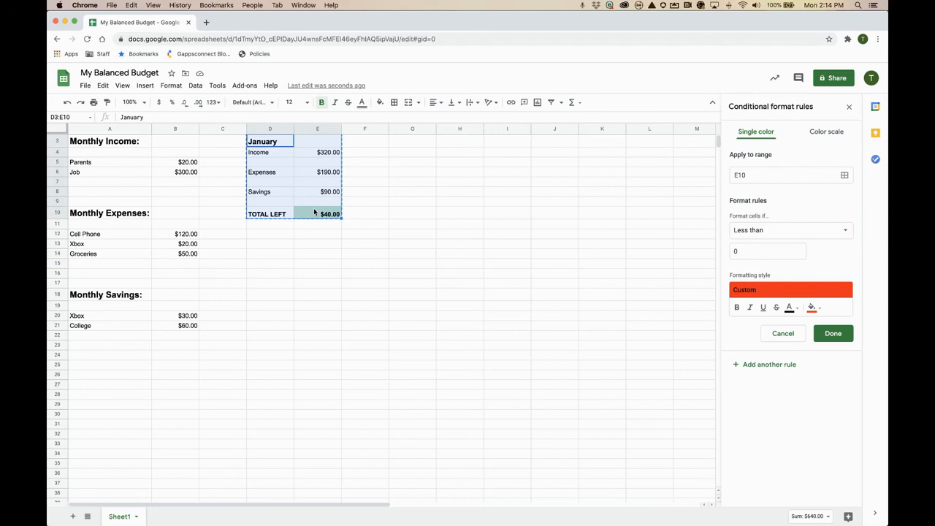
pyautogui.rightClick(314, 213)
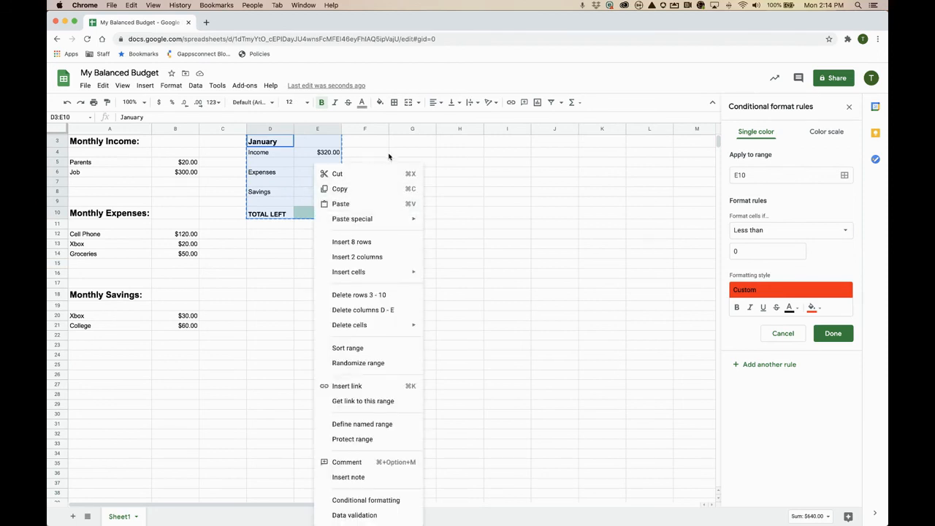
pyautogui.click(418, 144)
pyautogui.press('super+v')
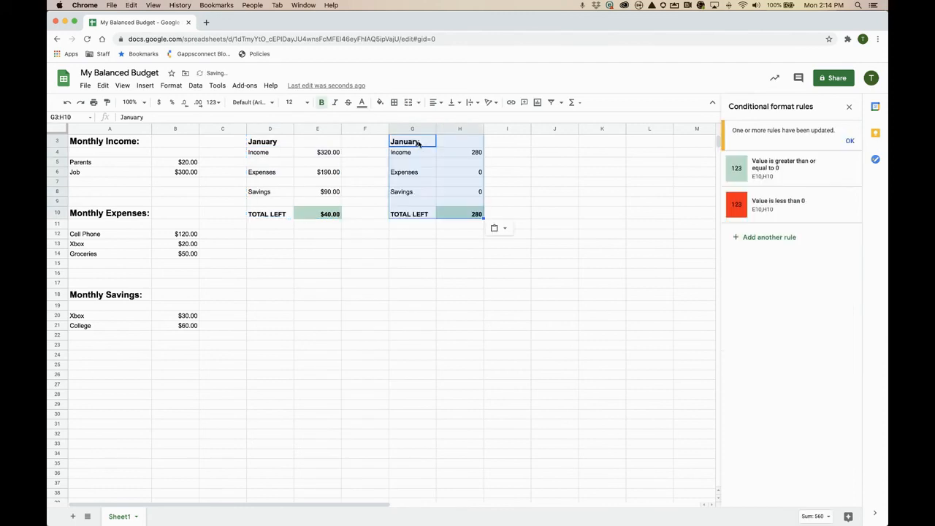
# Rename the heading of the copied summary in G3 to February
pyautogui.click(410, 140)
pyautogui.doubleClick(409, 140)
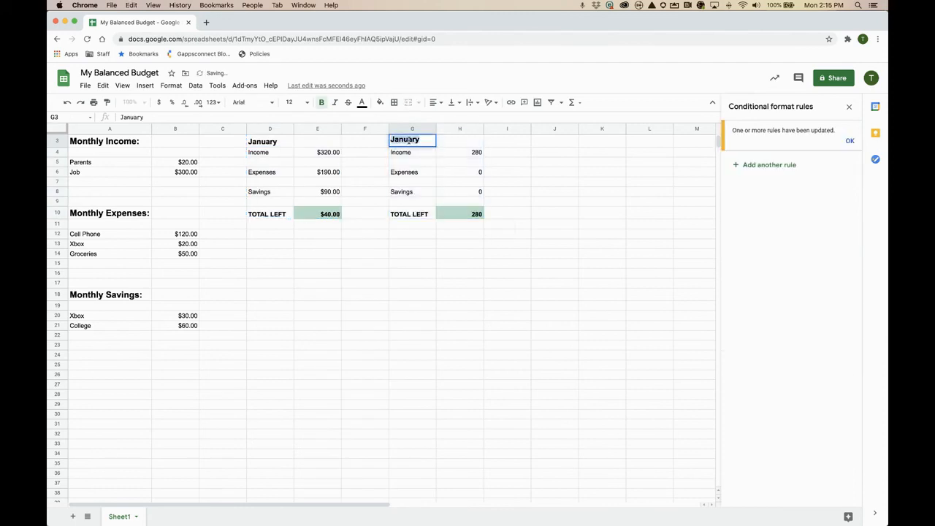
pyautogui.write('February')
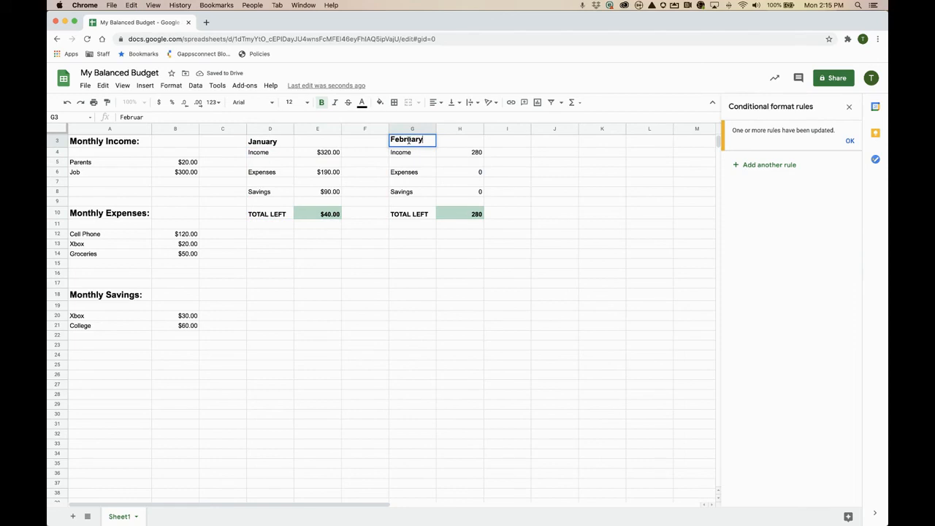
pyautogui.press('Return')
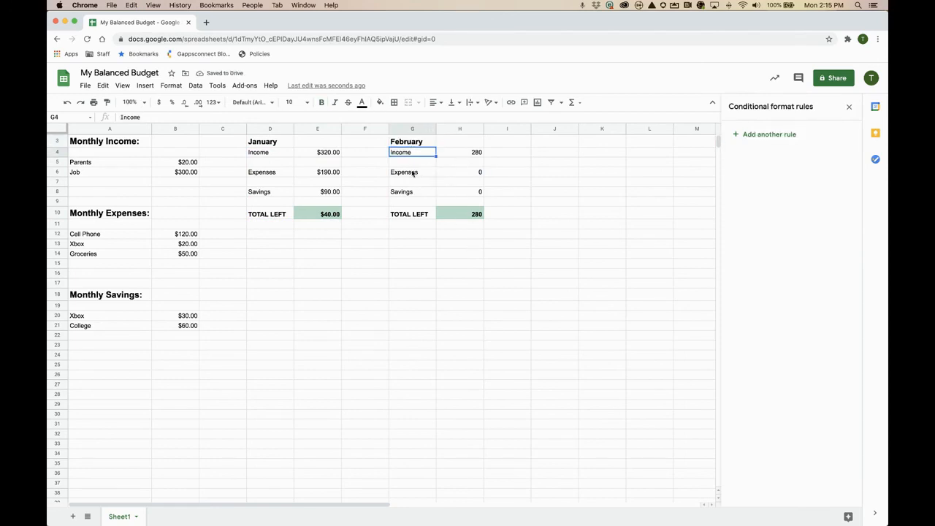
# Compare February's Income formula with January's and correct H4 to =sum(B5:B8)
pyautogui.click(466, 154)
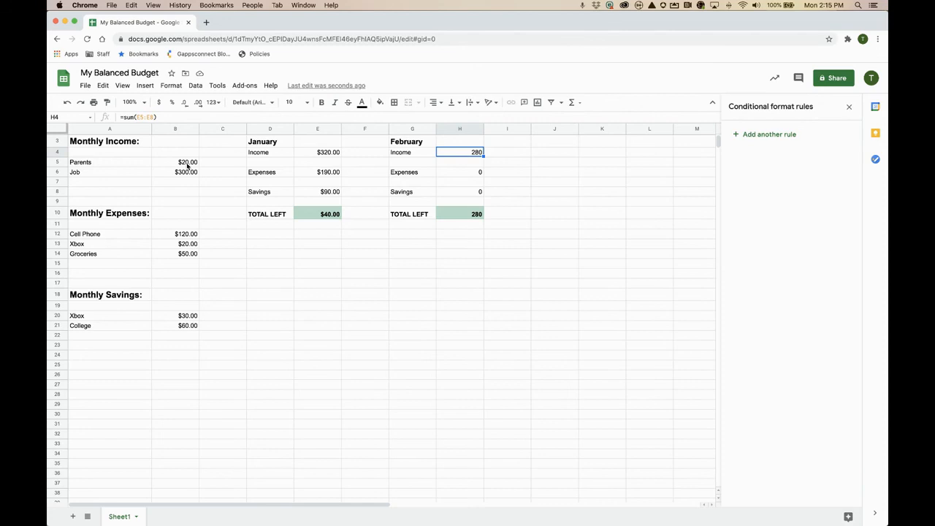
pyautogui.click(319, 154)
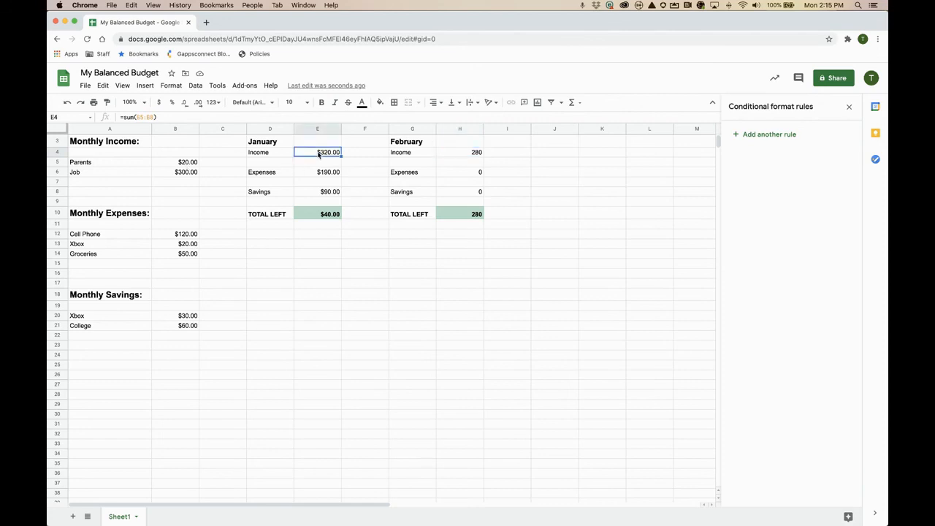
pyautogui.click(463, 155)
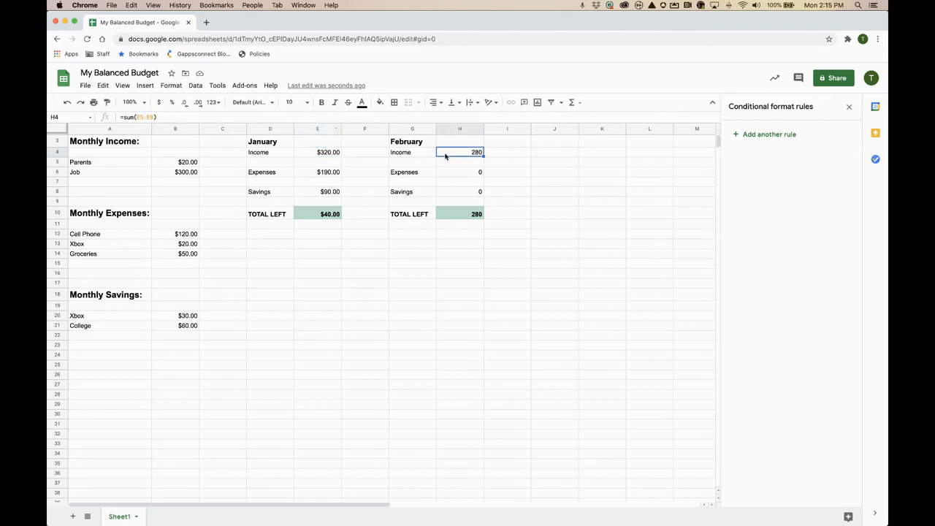
pyautogui.click(137, 115)
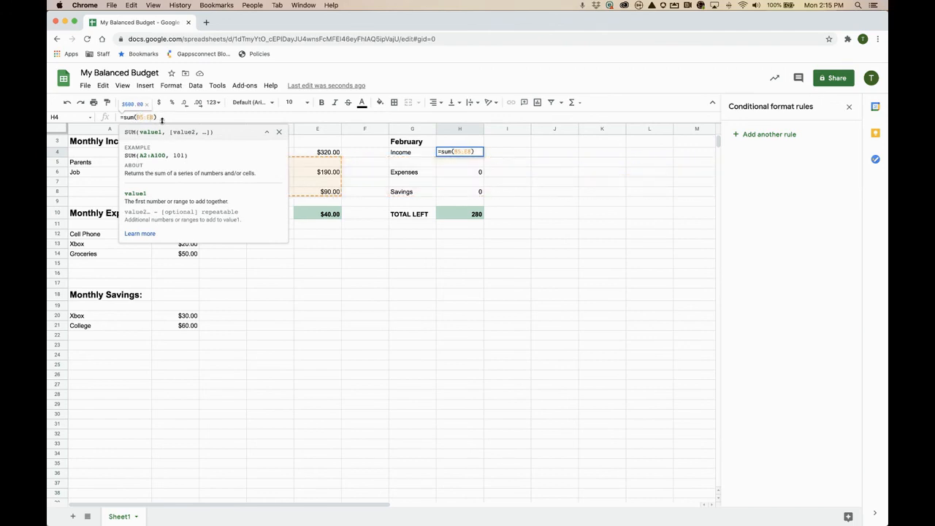
pyautogui.press('BackSpace')
pyautogui.write('B')
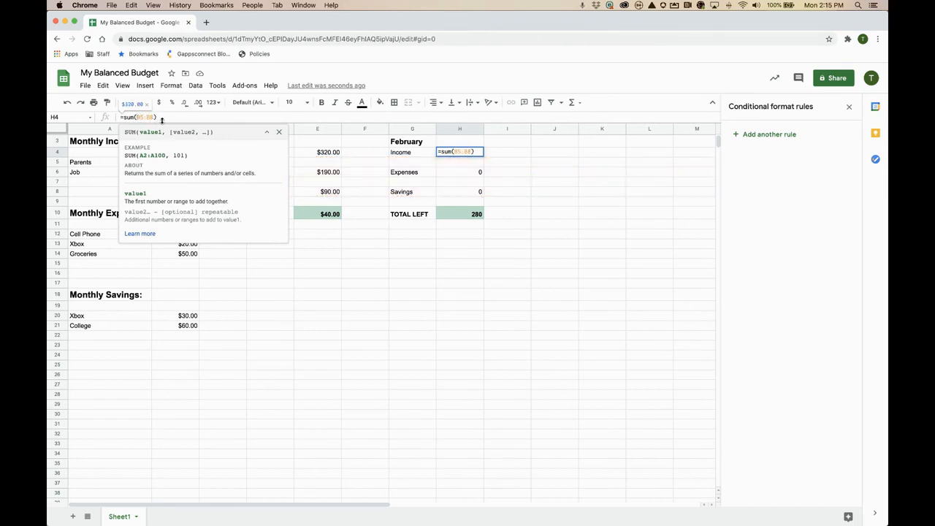
pyautogui.press('Return')
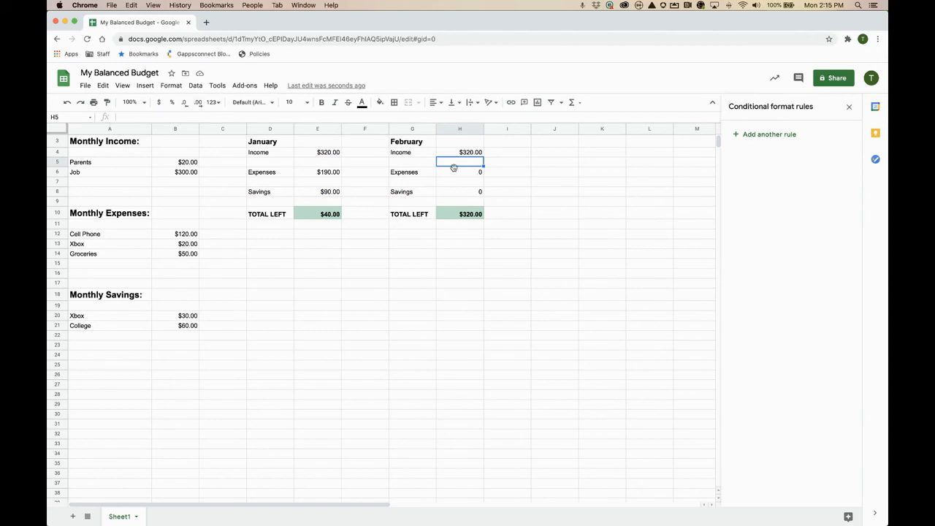
# Correct February's Expenses formula in H6 to sum B12:B16 in the monthly expenses, using absolute cell references
pyautogui.click(337, 177)
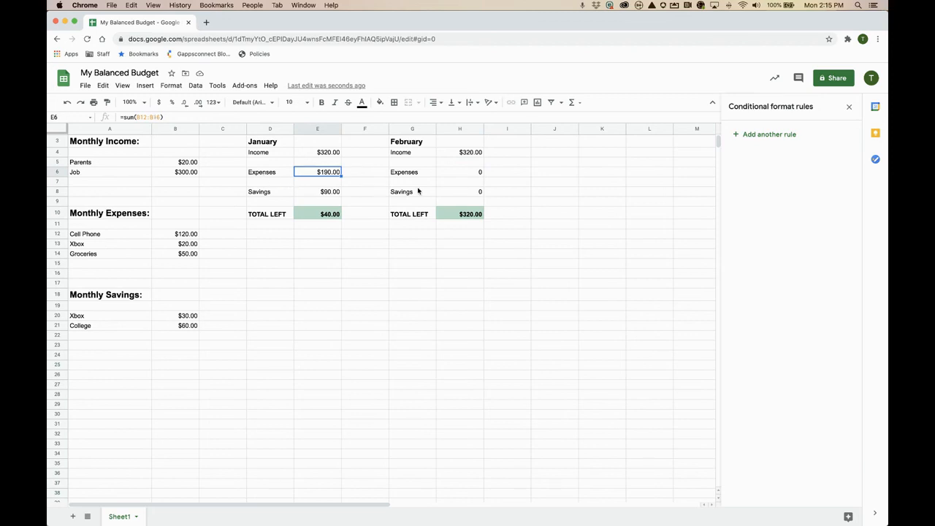
pyautogui.click(463, 173)
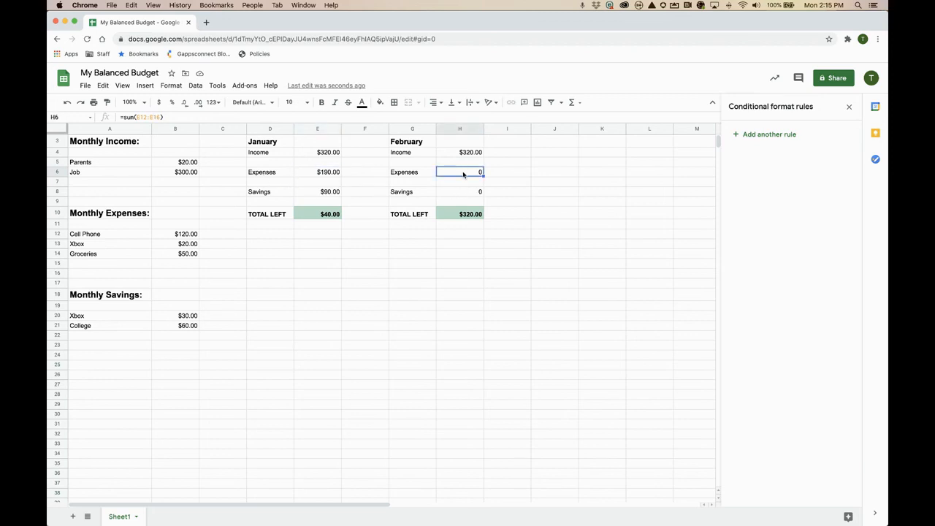
pyautogui.click(149, 117)
pyautogui.press('BackSpace')
pyautogui.write('B')
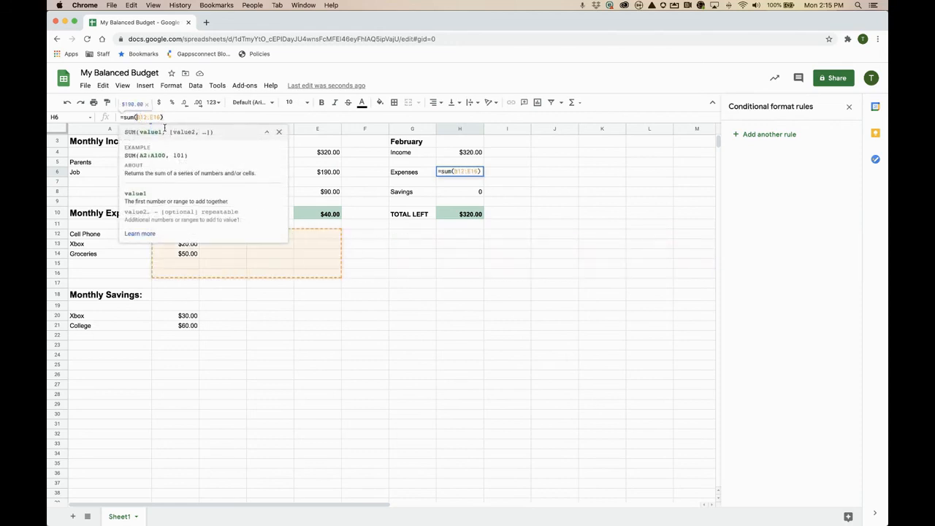
pyautogui.write('$B$')
pyautogui.press('BackSpace')
pyautogui.write('B')
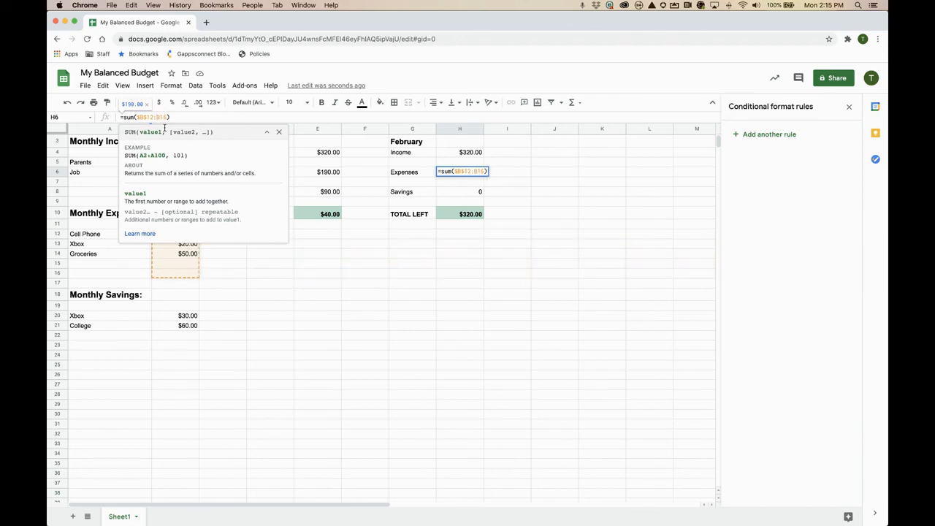
pyautogui.write('$12:')
pyautogui.write('$190.00')
pyautogui.press('Return')
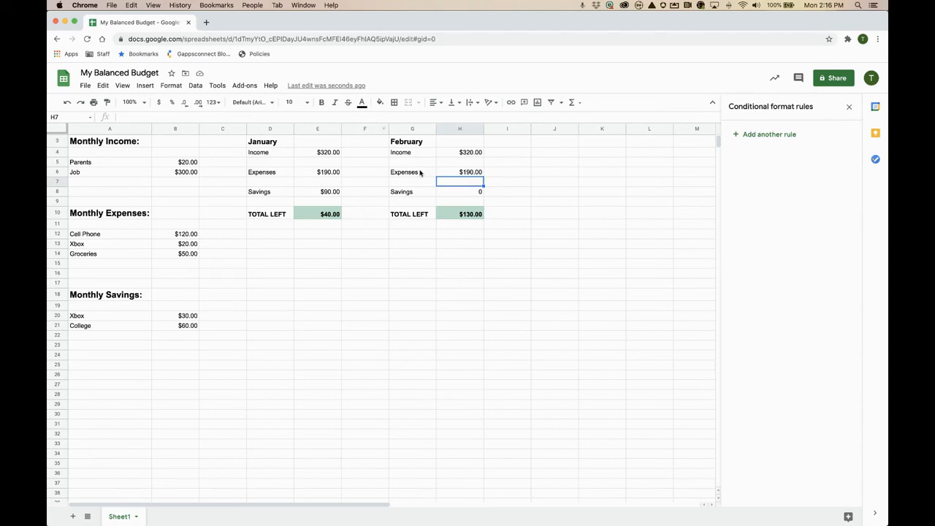
# Correct February's Savings formula in H8 to =sum($B$20:$B$25)
pyautogui.click(451, 194)
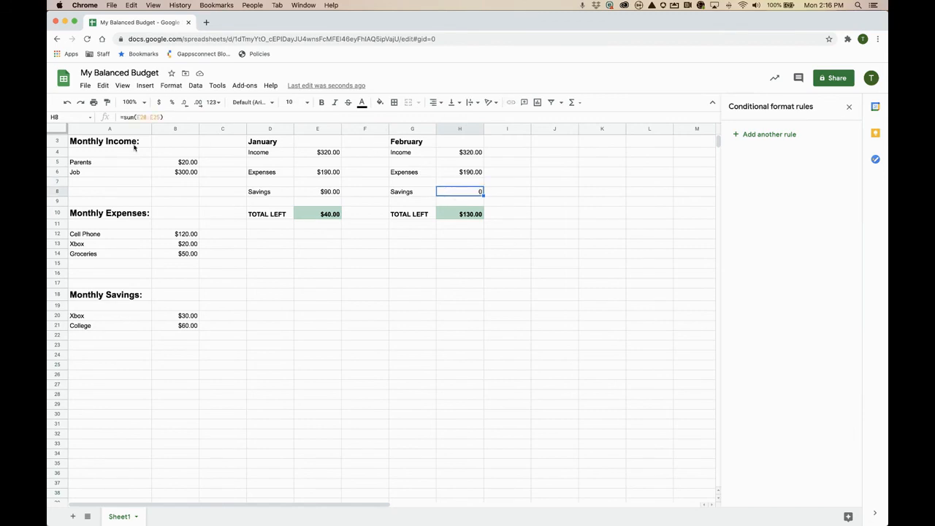
pyautogui.click(157, 117)
pyautogui.press('BackSpace')
pyautogui.write('B')
pyautogui.press('BackSpace')
pyautogui.write('B$')
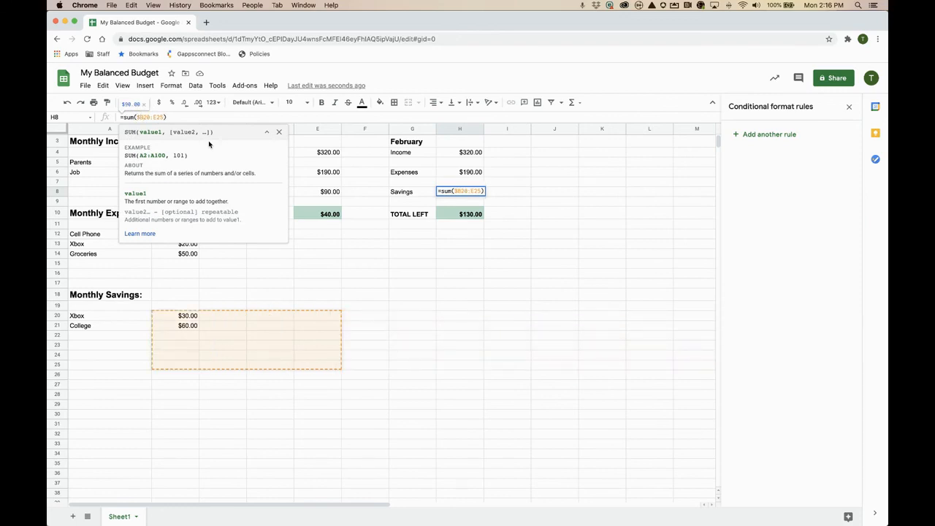
pyautogui.write('$')
pyautogui.write('$')
pyautogui.press('Delete')
pyautogui.write('B')
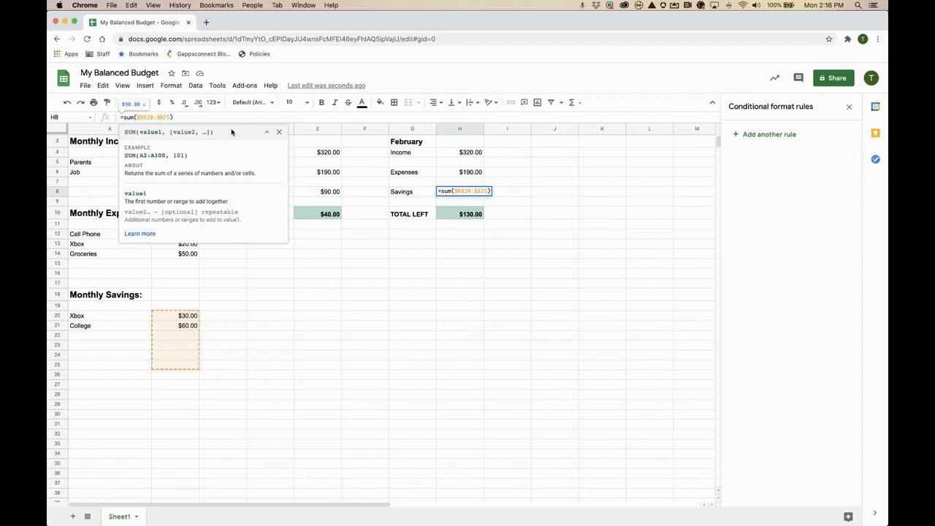
pyautogui.write('$25')
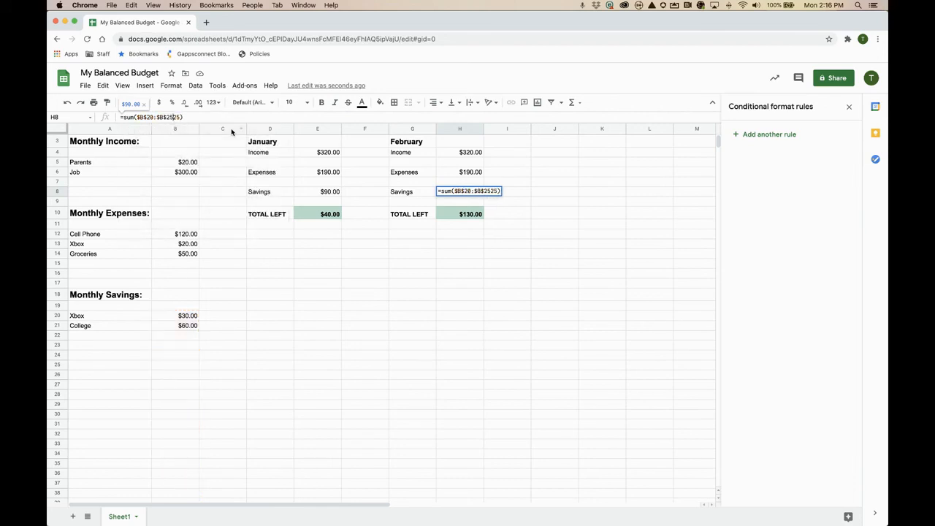
pyautogui.press('BackSpace')
pyautogui.press('BackSpace')
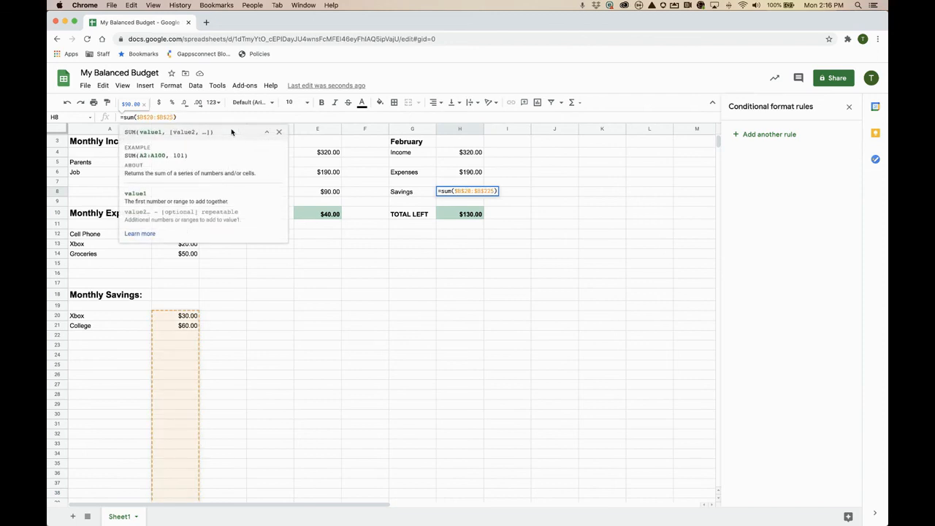
pyautogui.press('Return')
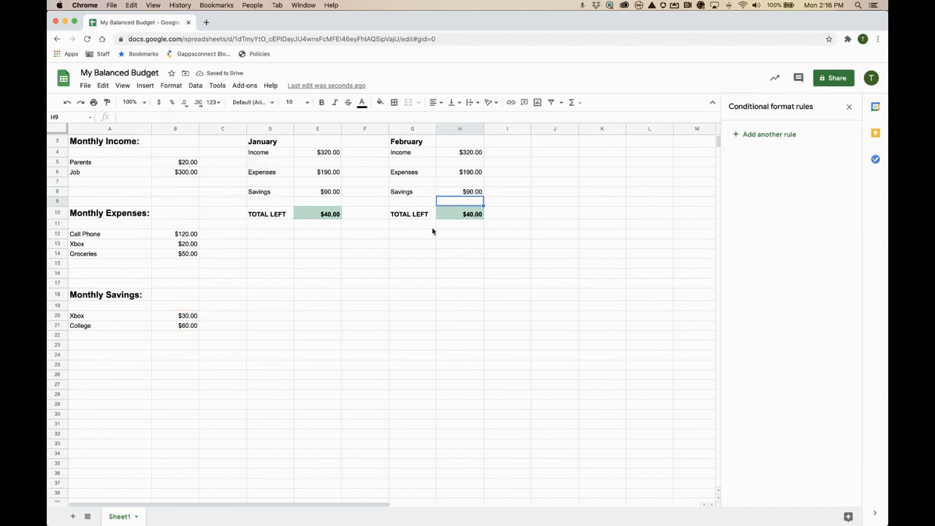
# Copy the February summary G3:H10 to J3 and rename the copy's heading to March
pyautogui.moveTo(407, 142); pyautogui.dragTo(466, 213)
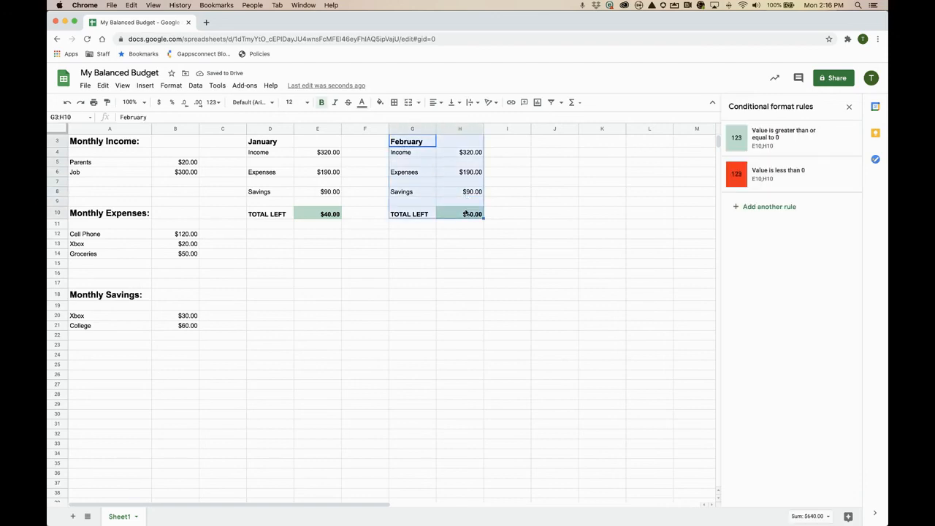
pyautogui.hotkey('ctrl', 'c')
pyautogui.click(547, 141)
pyautogui.hotkey('ctrl', 'v')
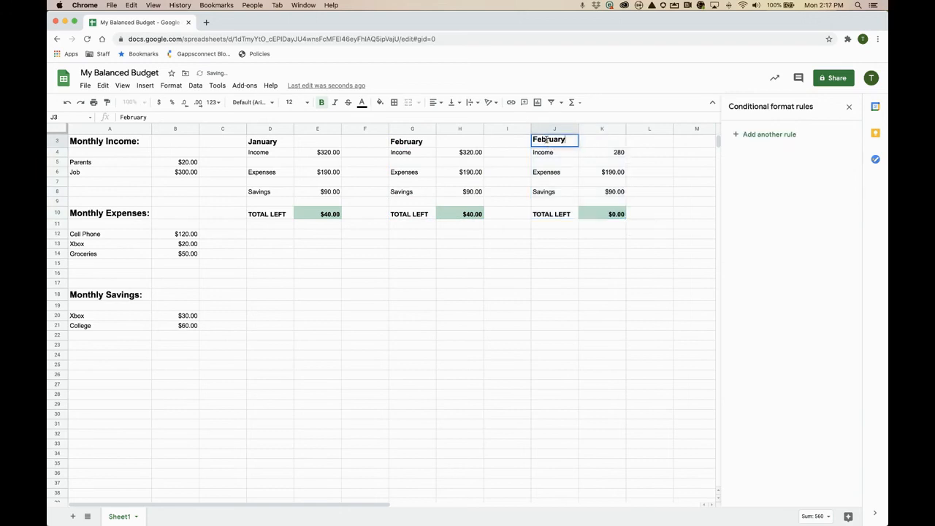
pyautogui.doubleClick(547, 139)
pyautogui.write('March')
pyautogui.press('Return')
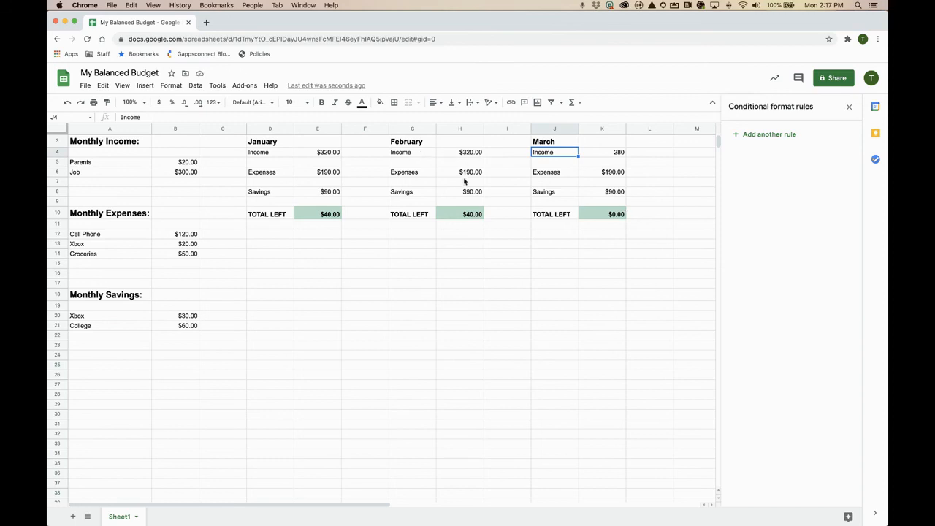
# Make February's Income formula in H4 absolute as =sum($B$5:$B$8)
pyautogui.click(472, 152)
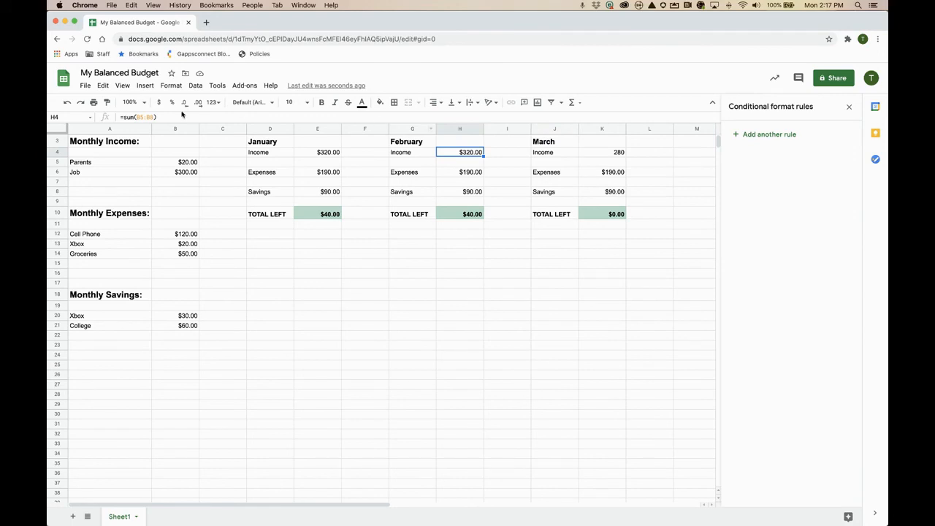
pyautogui.click(137, 115)
pyautogui.write('$B')
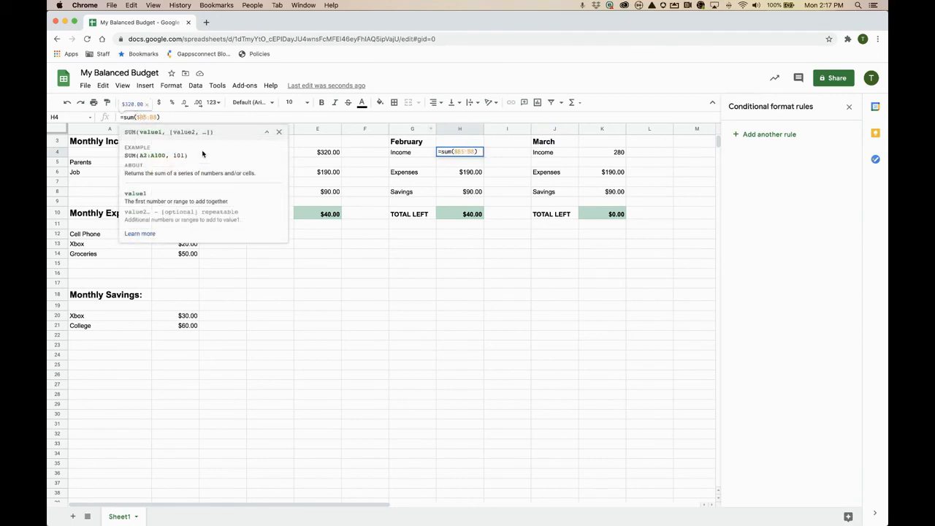
pyautogui.write('$5:$B$')
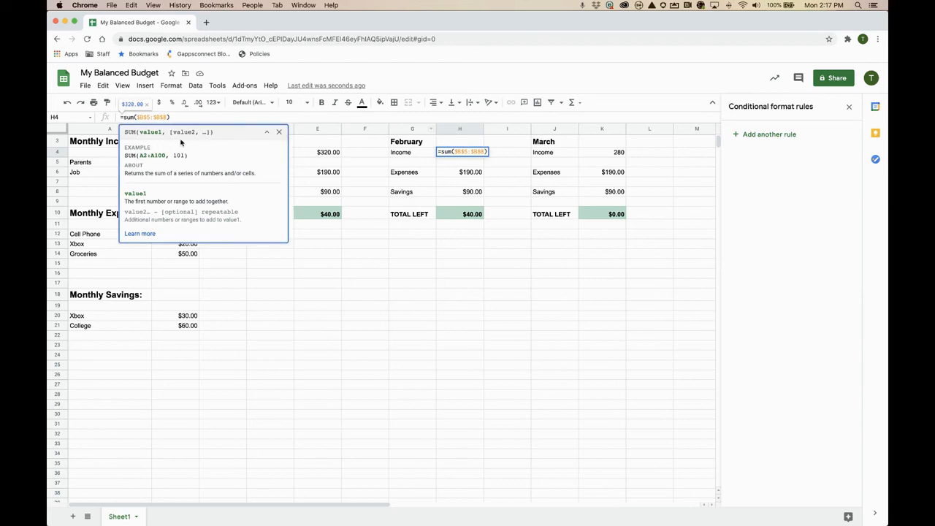
pyautogui.press('Return')
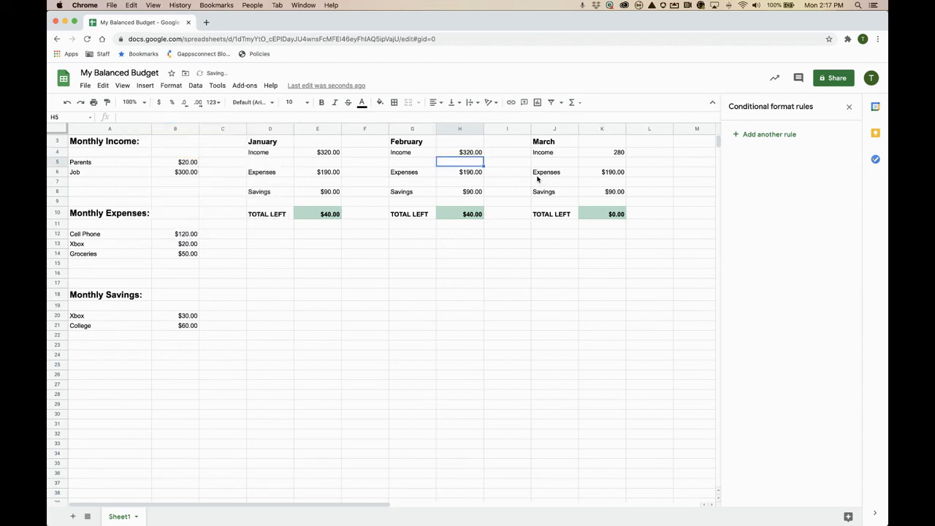
# Copy February's Income formula from H4 into March's Income cell K4
pyautogui.click(469, 153)
pyautogui.press('super+c')
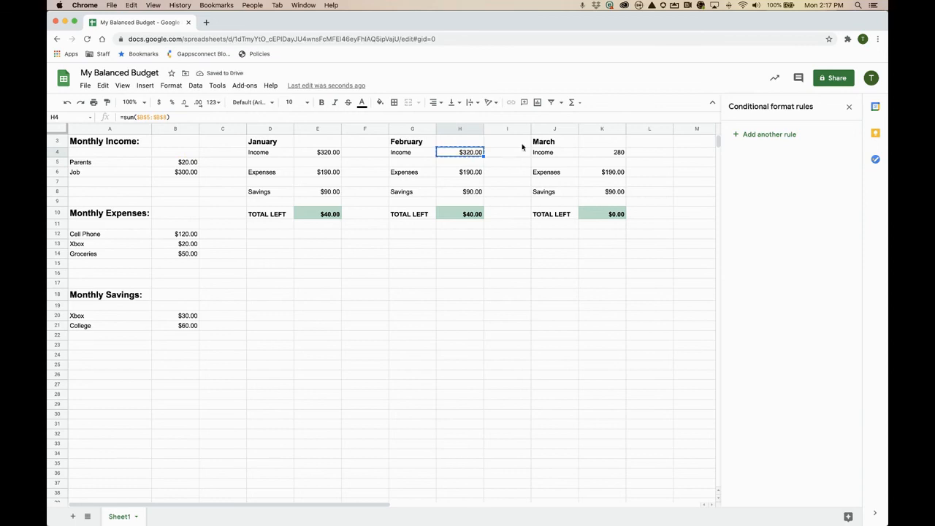
pyautogui.click(582, 150)
pyautogui.press('super+v')
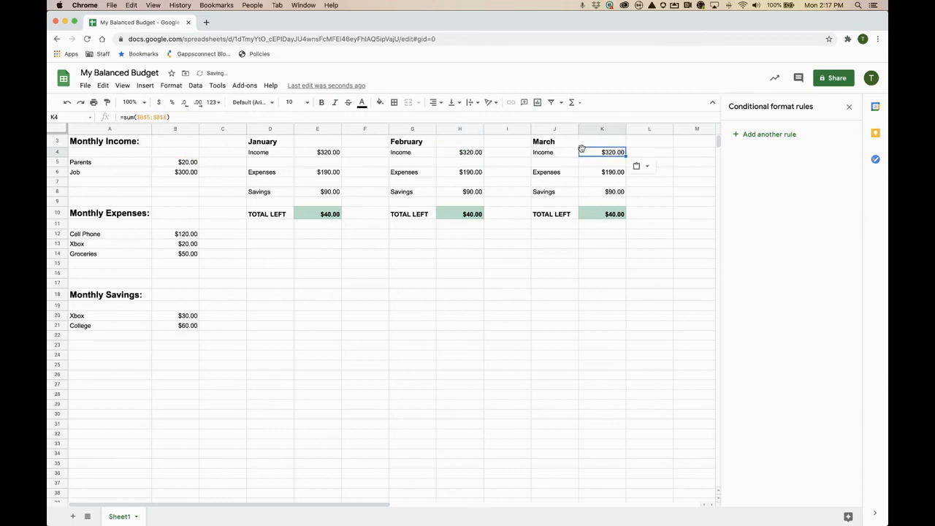
pyautogui.click(412, 266)
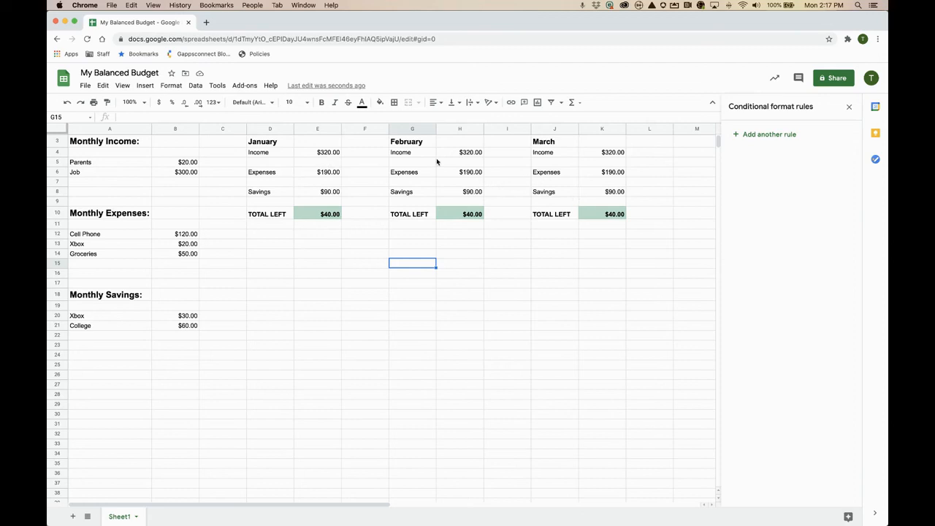
# Change the Job amount in the monthly income to 500
pyautogui.click(185, 174)
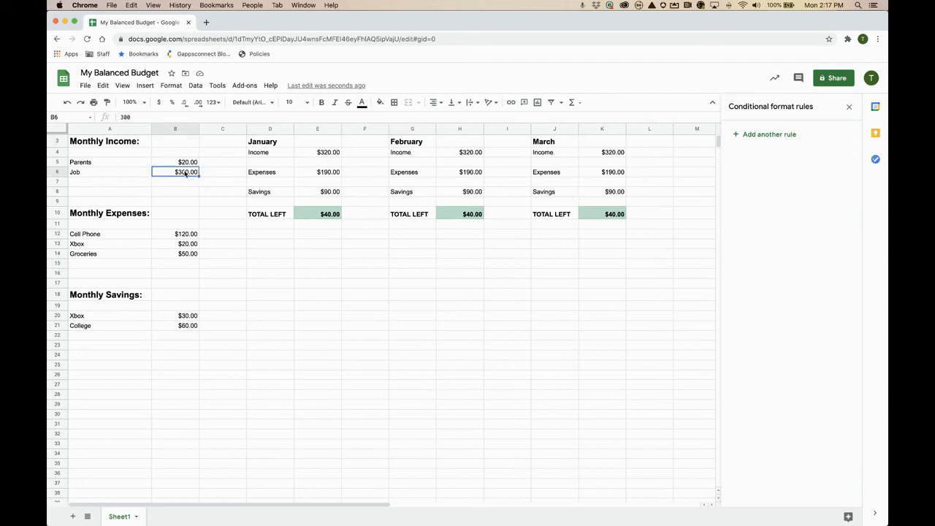
pyautogui.write('500')
pyautogui.press('Return')
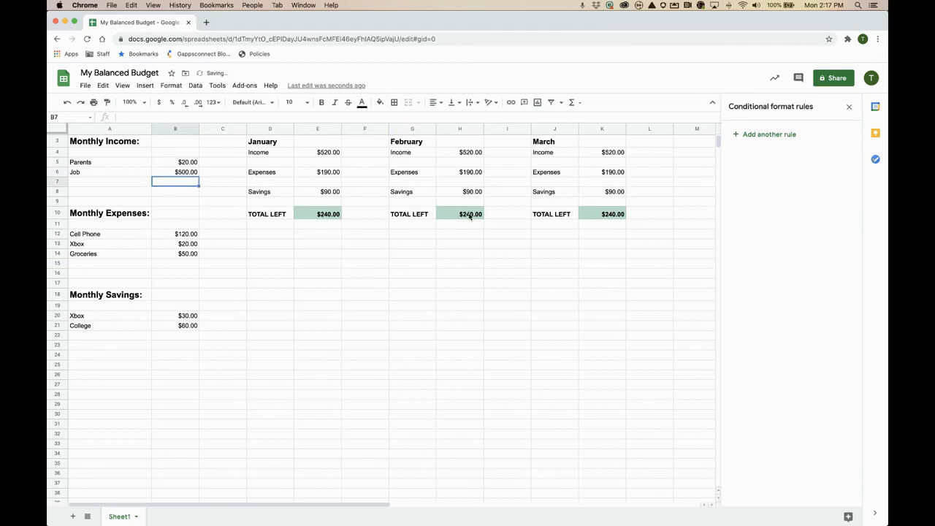